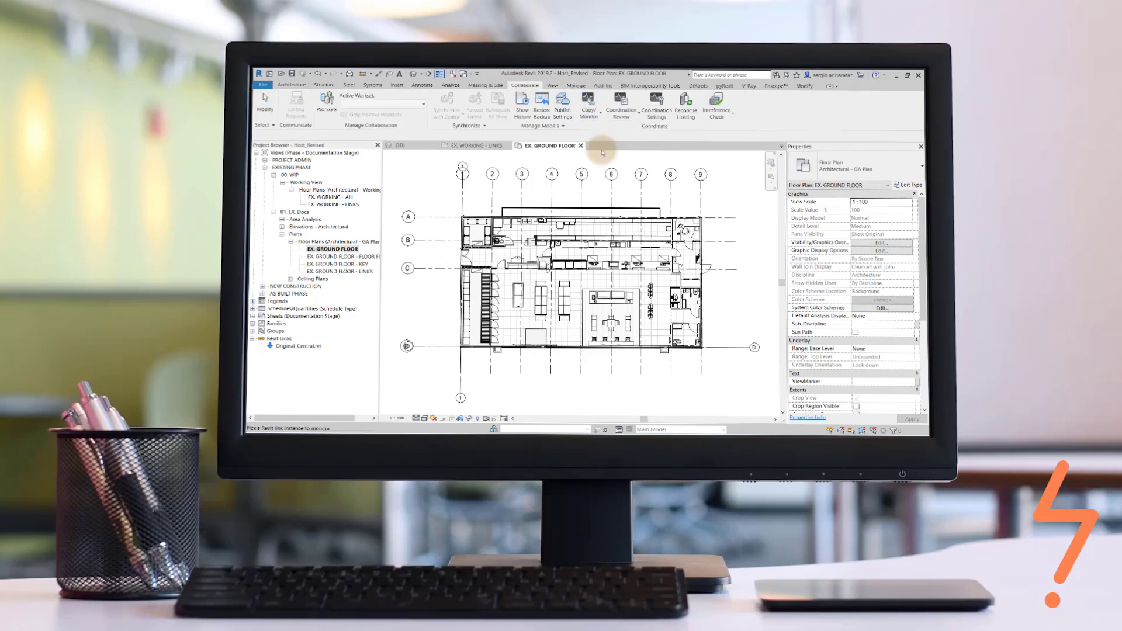
Pick the linked model for Copy/Monitor and map all its wall types to one host wall type
left_click(601, 148)
left_click(601, 211)
left_click(289, 103)
left_click(542, 132)
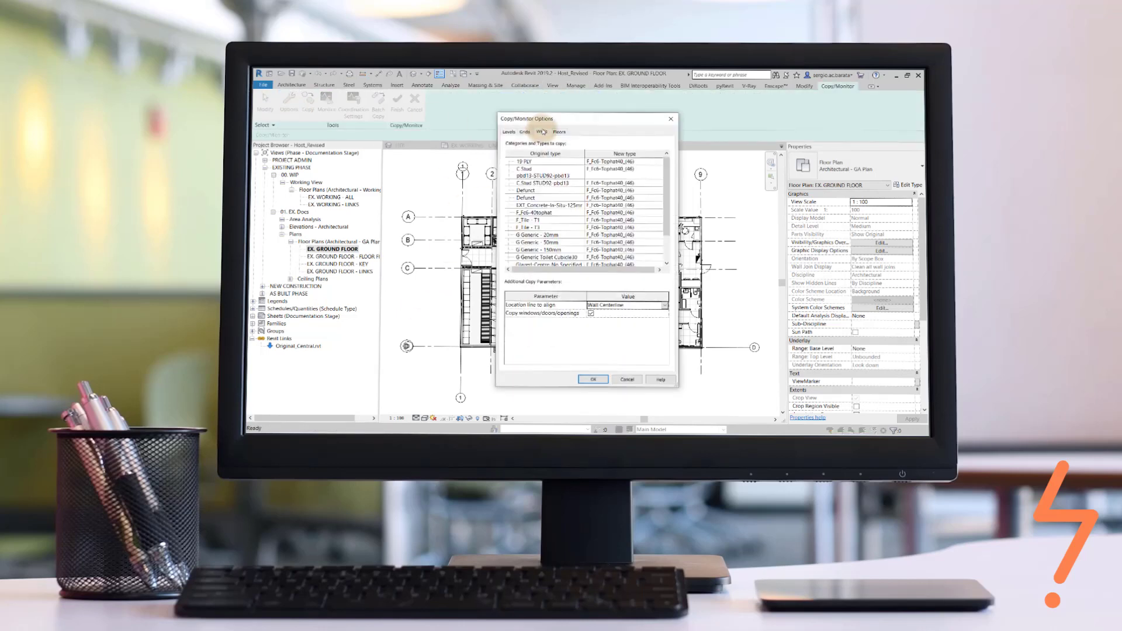
left_click(573, 164)
scroll(613, 210, "down", 5)
left_click(549, 256, "shift")
left_click(660, 258)
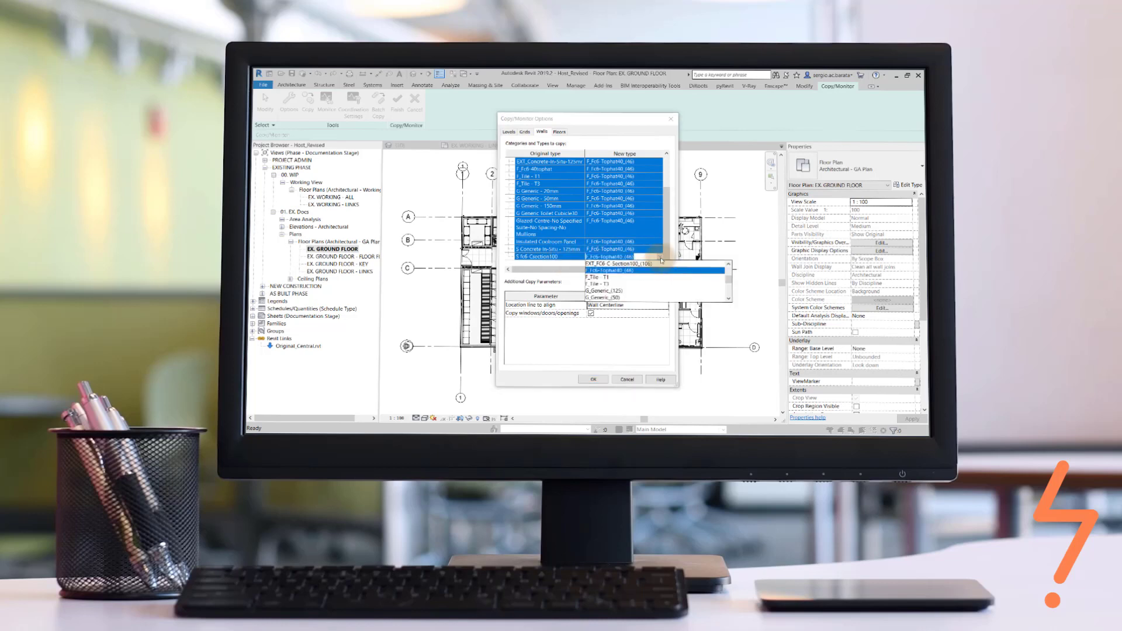
left_click(642, 270)
left_click(593, 379)
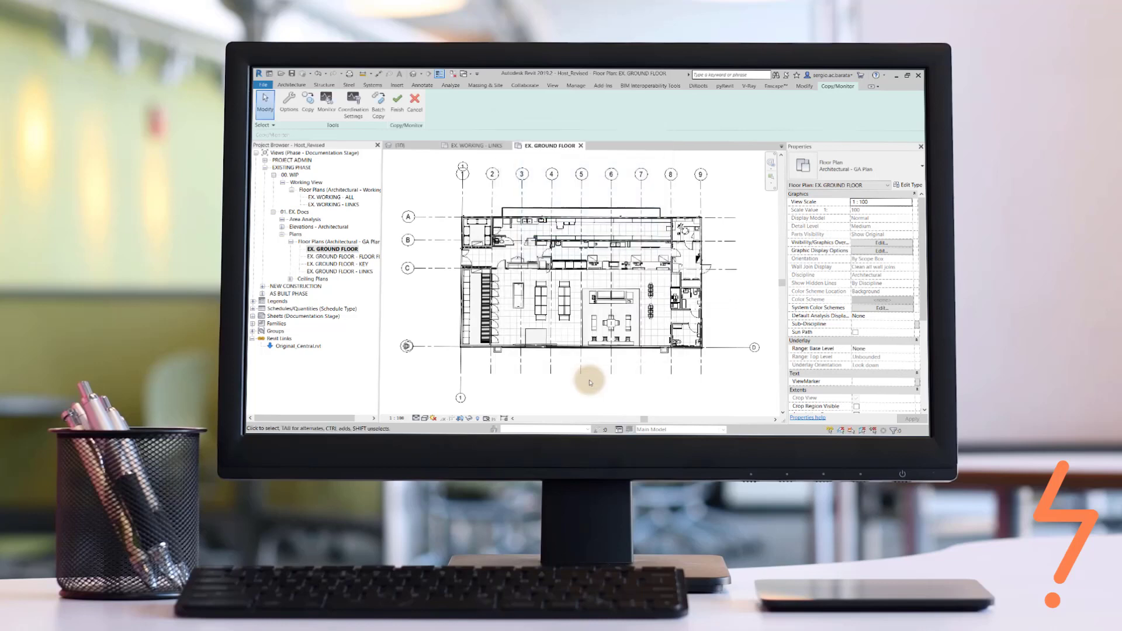
Copy the linked model's top wall into the host as a monitored wall
left_click(307, 104)
left_click(318, 135)
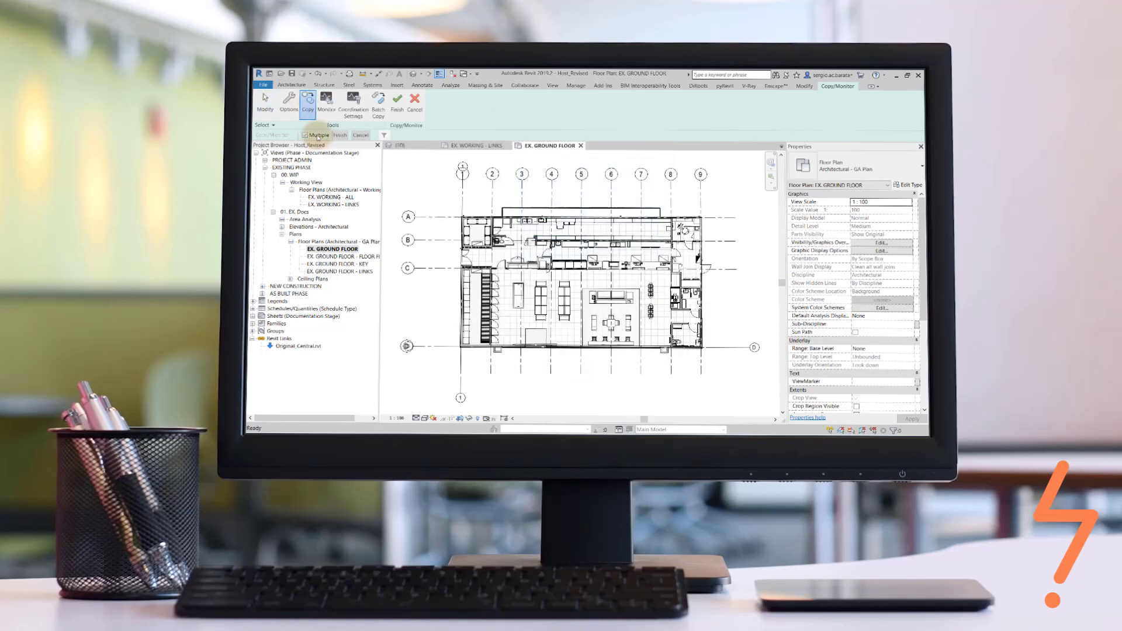
left_click(663, 215)
left_click(340, 135)
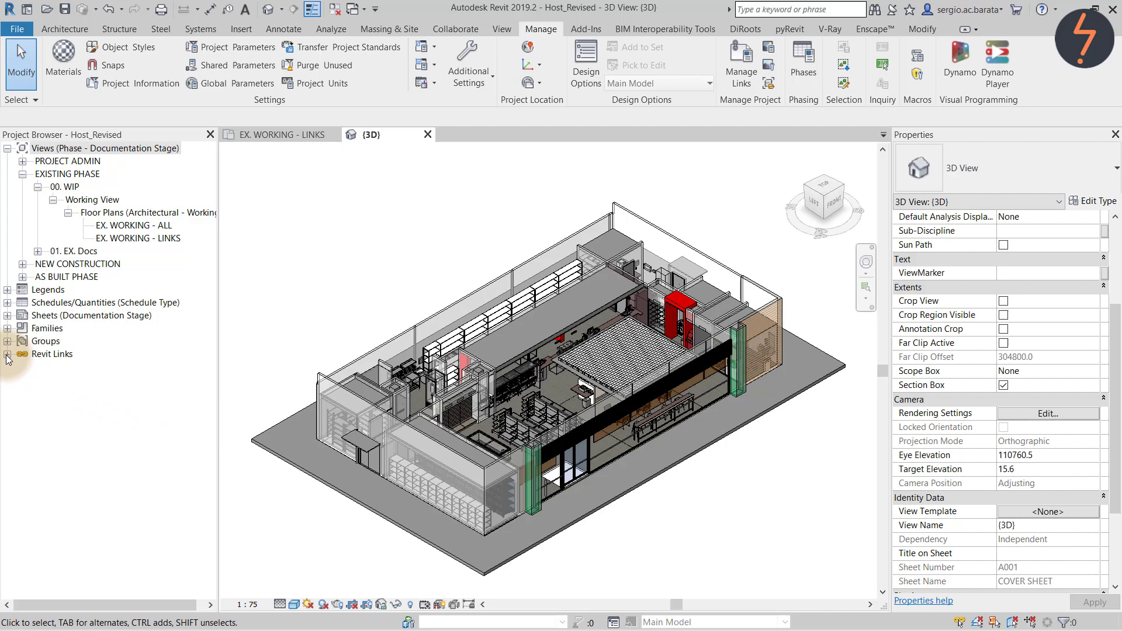
Expand Revit Links in the Project Browser to show Original_Central.rvt
left_click(7, 354)
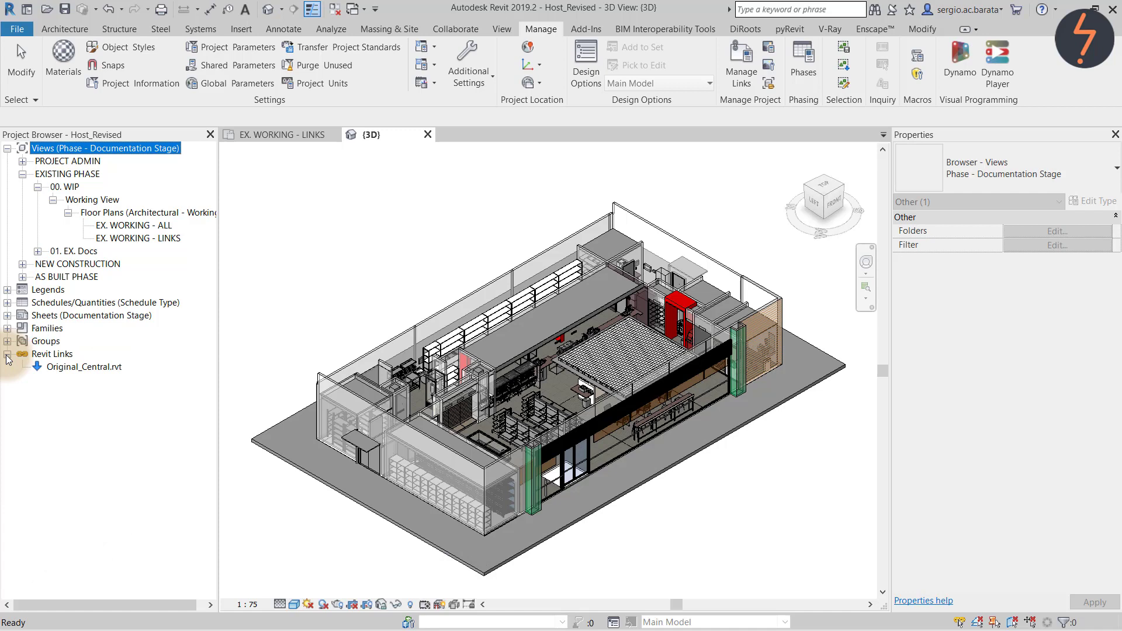
Open Original_Central.rvt from Revit Links on its own, unloading it from the host
right_click(107, 369)
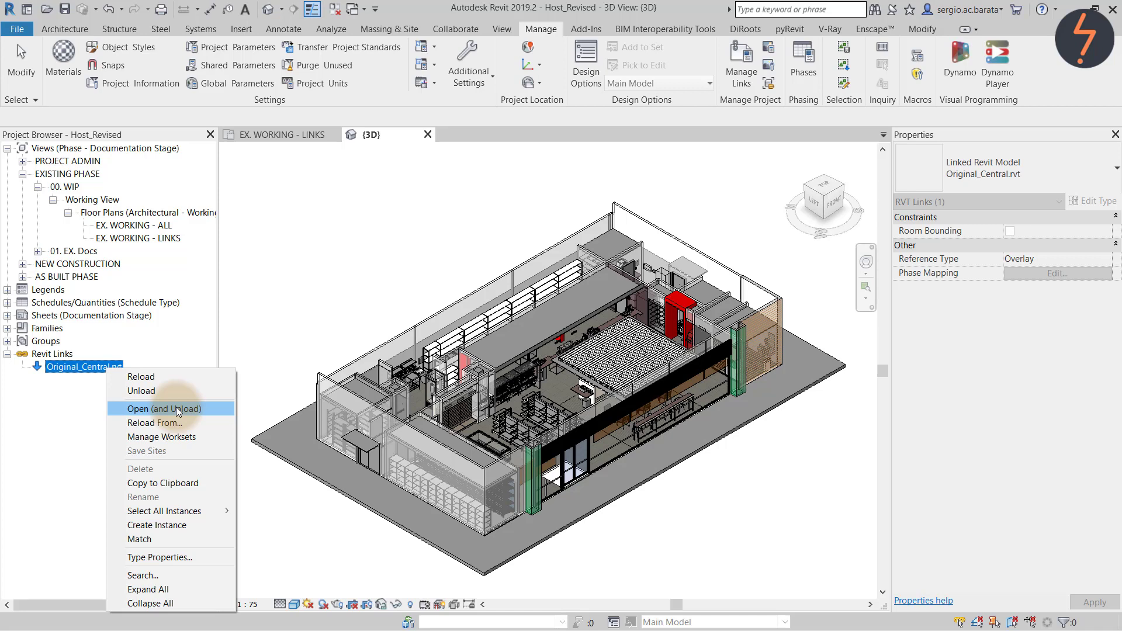
left_click(176, 409)
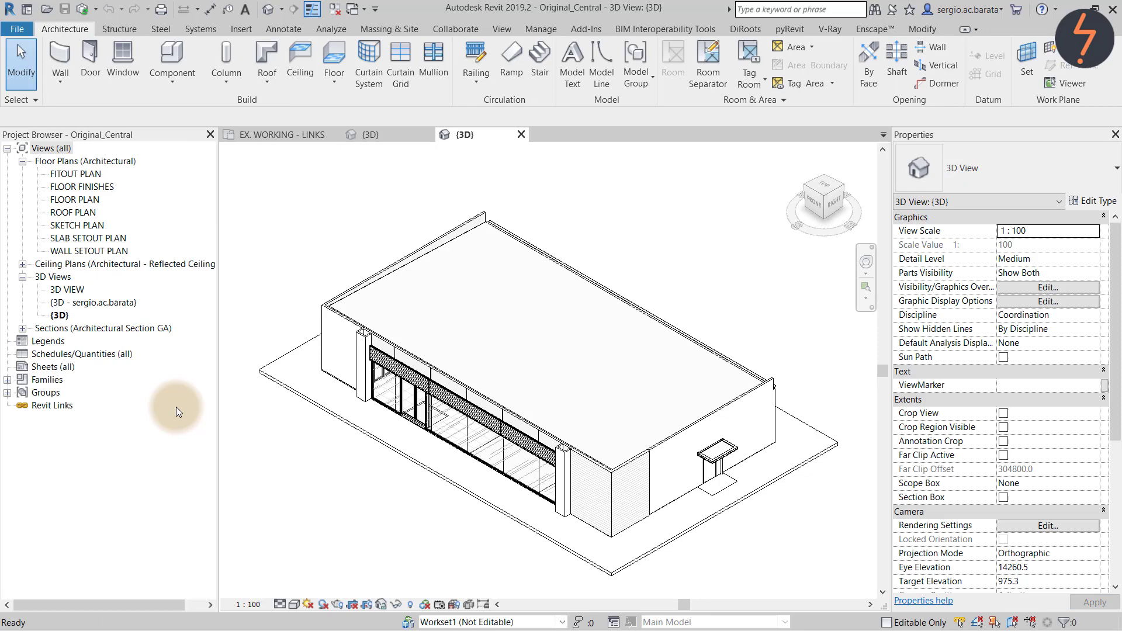
Open the FITOUT PLAN and draw one straight wall just above the building's top edge
left_click(86, 174)
double_click(85, 174)
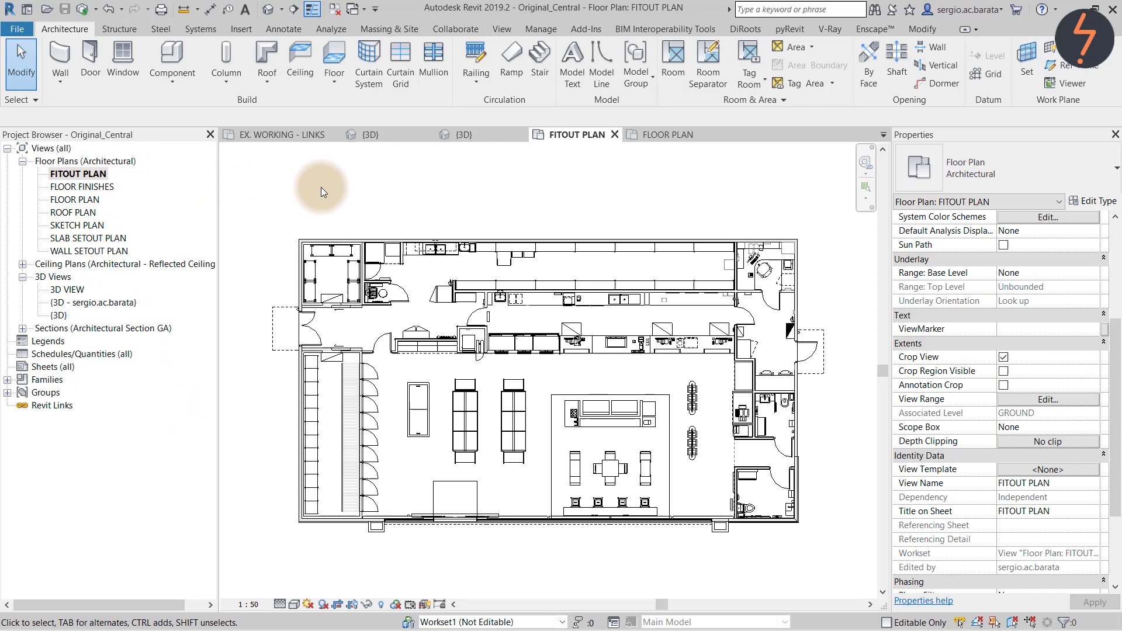
left_click(61, 58)
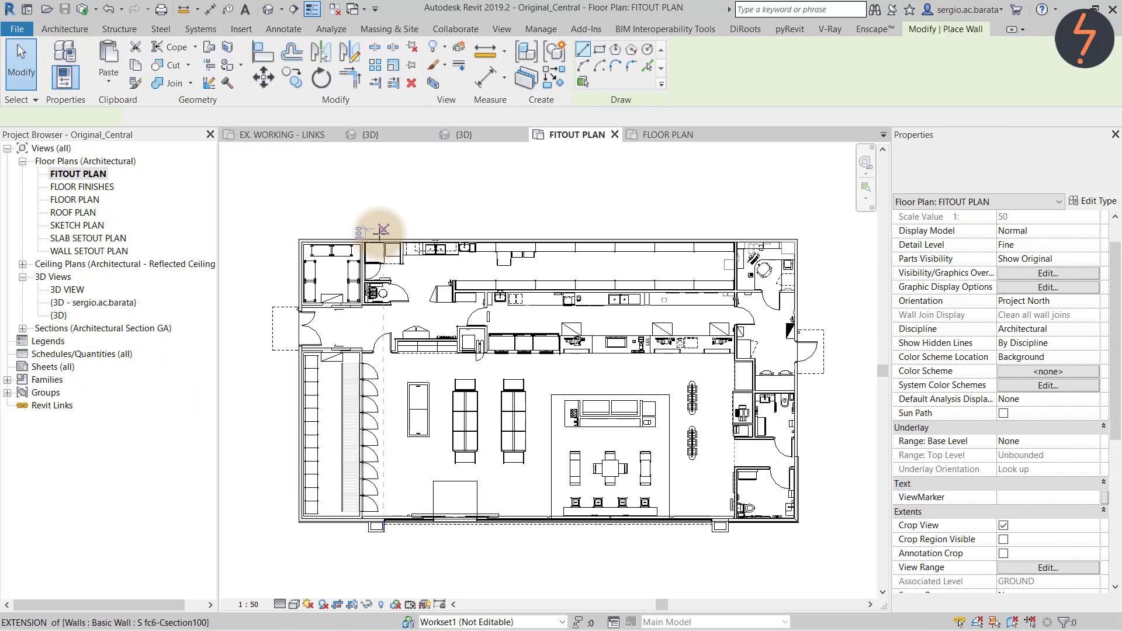
left_click(381, 221)
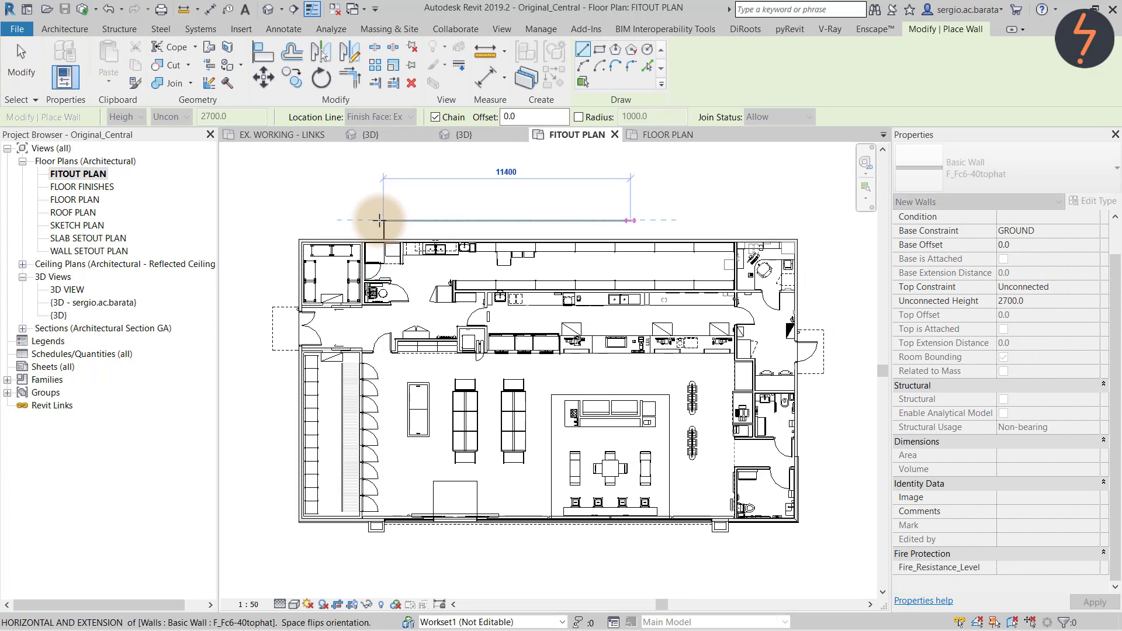
left_click(711, 220)
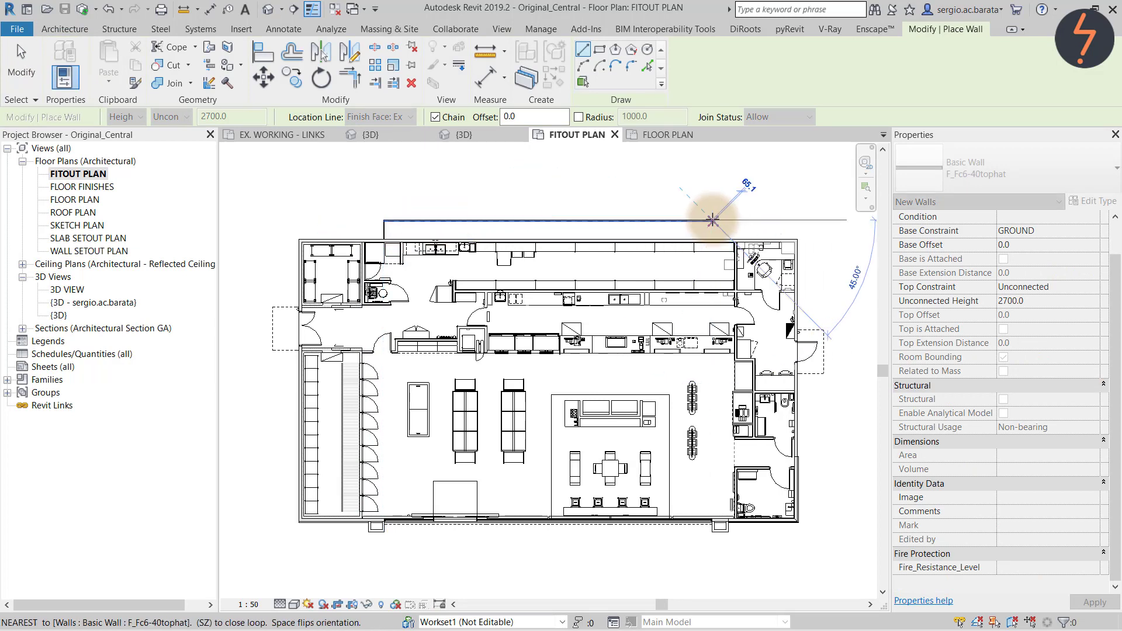
key("Escape")
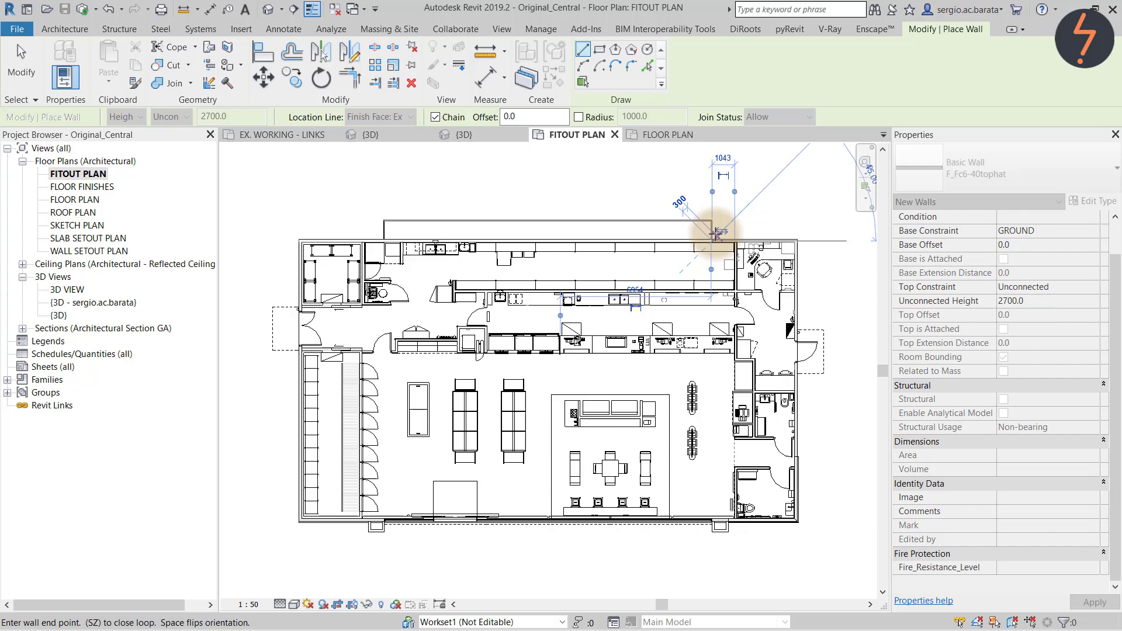
key("Escape")
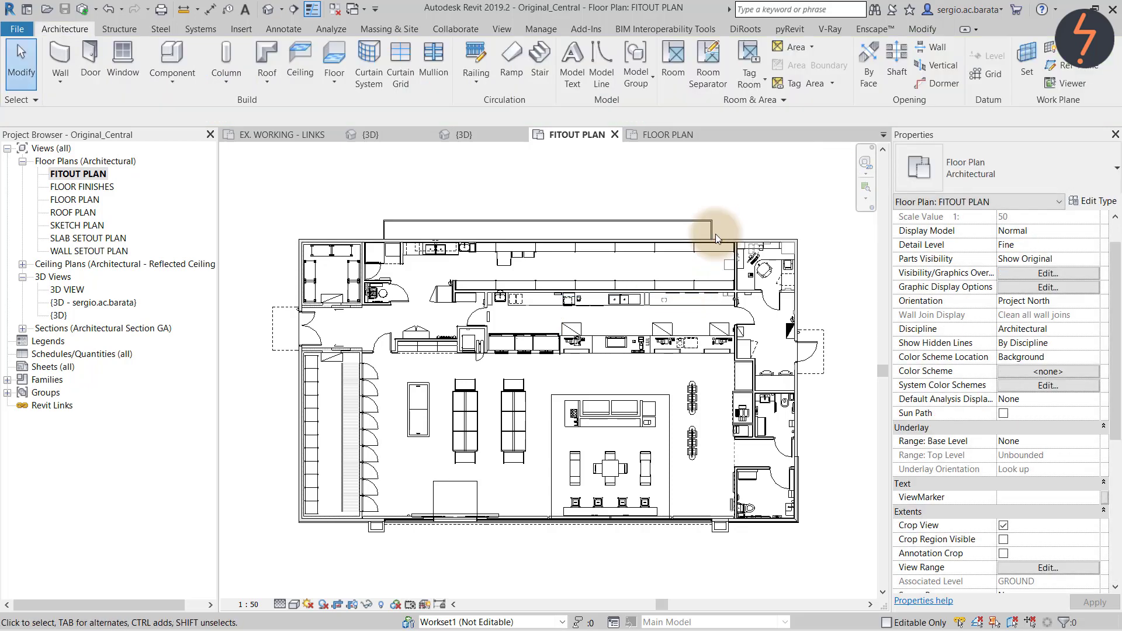
Synchronize Original_Central with central and close its views to return to Host_Revised
left_click(83, 10)
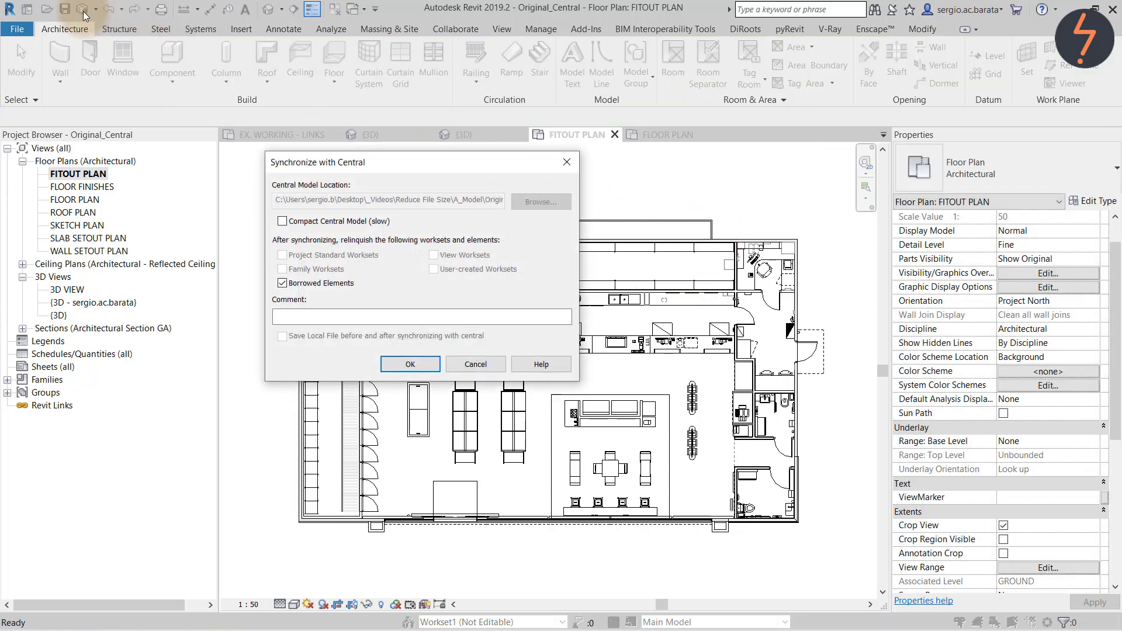
left_click(410, 364)
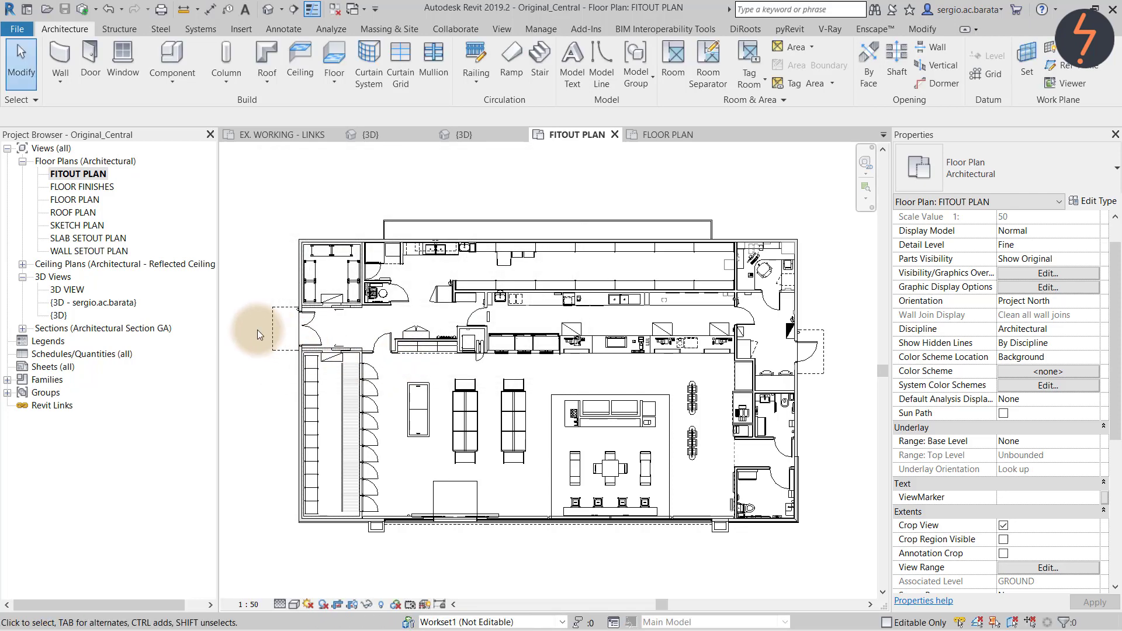
left_click(335, 9)
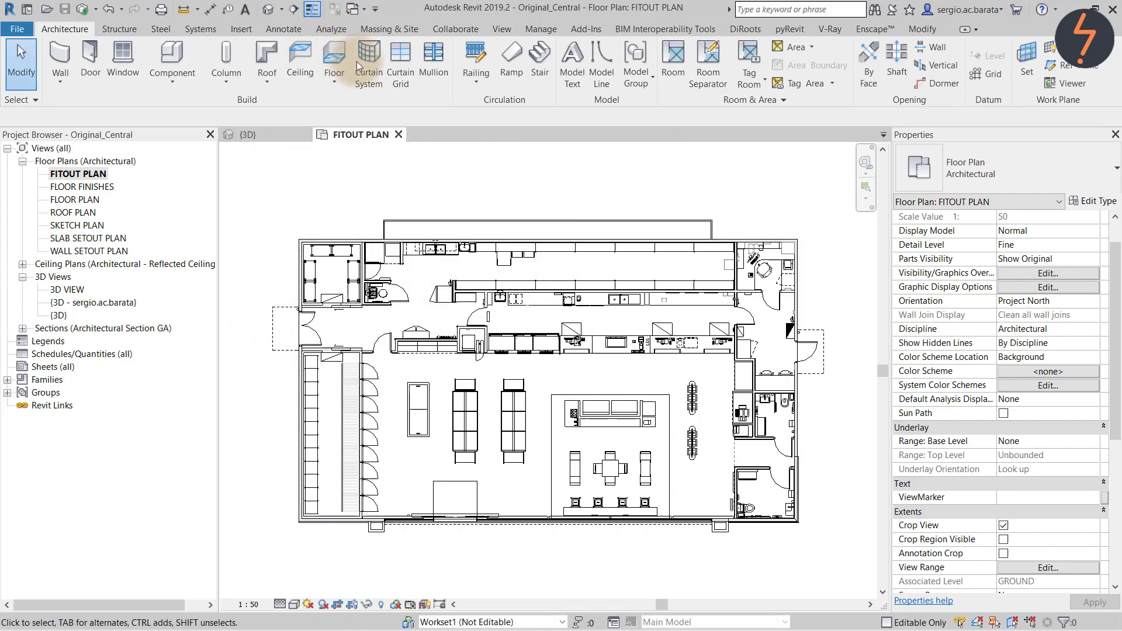
left_click(398, 135)
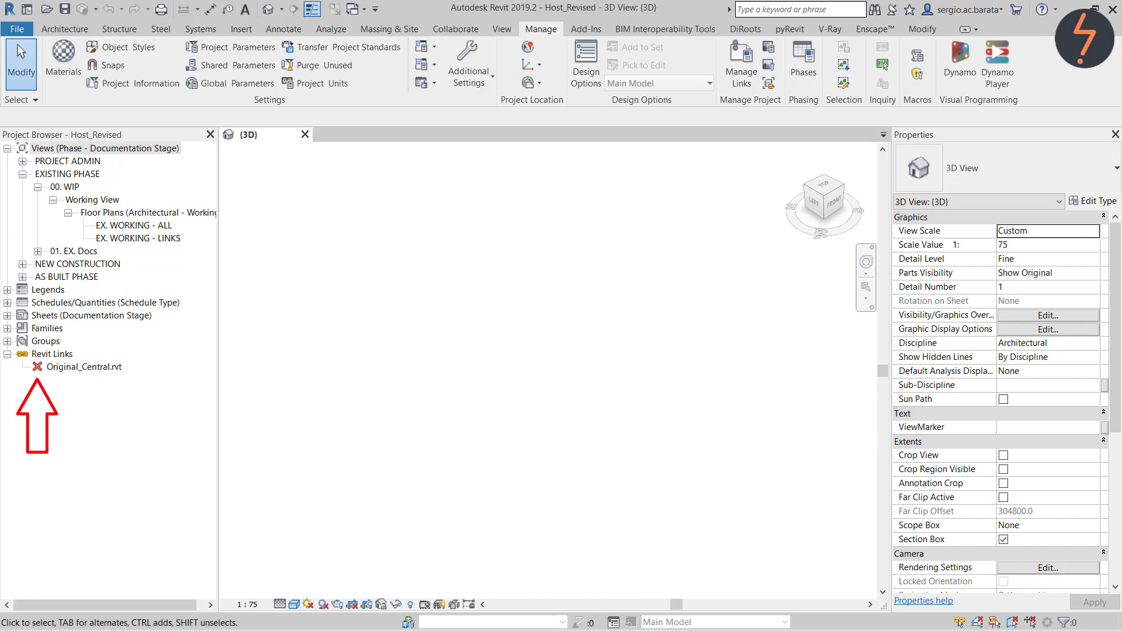
Reload the Original_Central.rvt link and open the EX. WORKING - LINKS floor plan
left_click(99, 368)
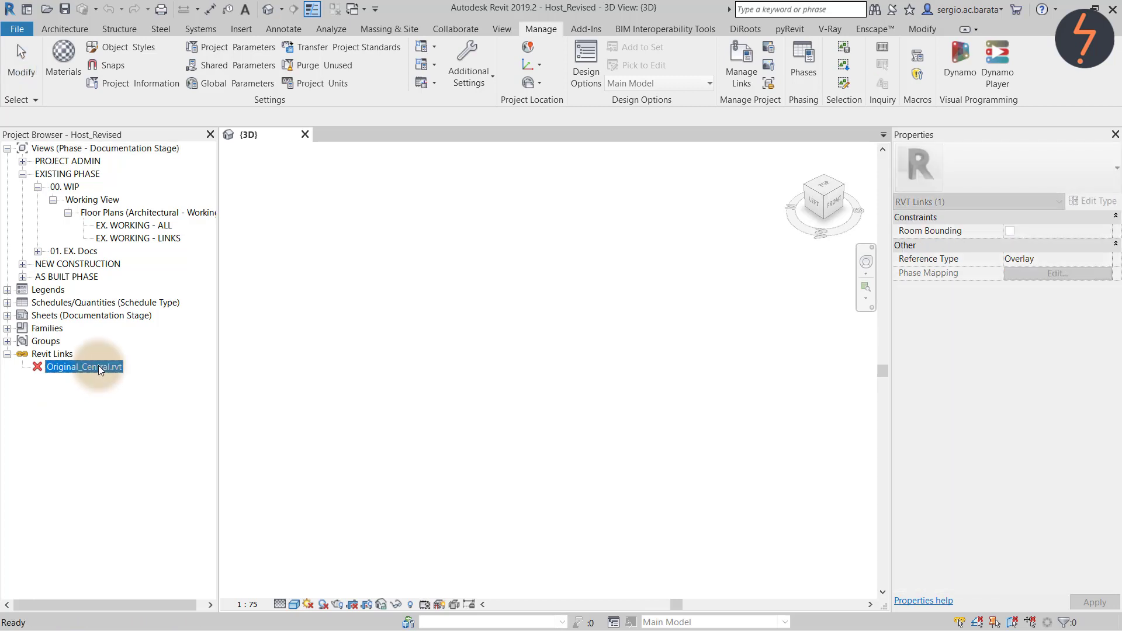
right_click(100, 370)
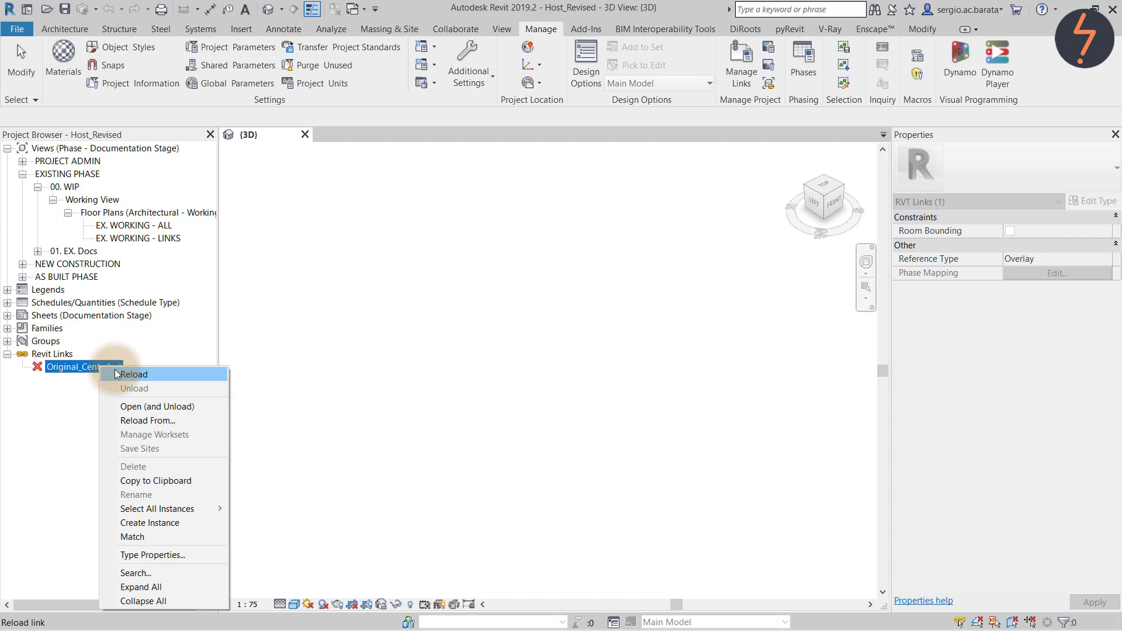
left_click(135, 375)
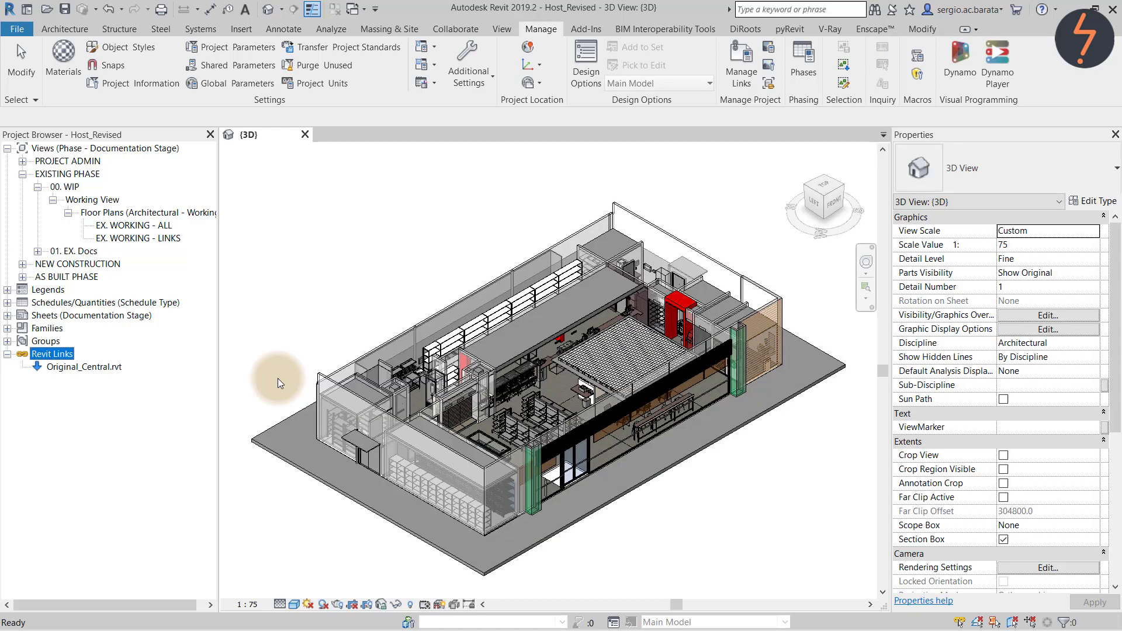
double_click(169, 237)
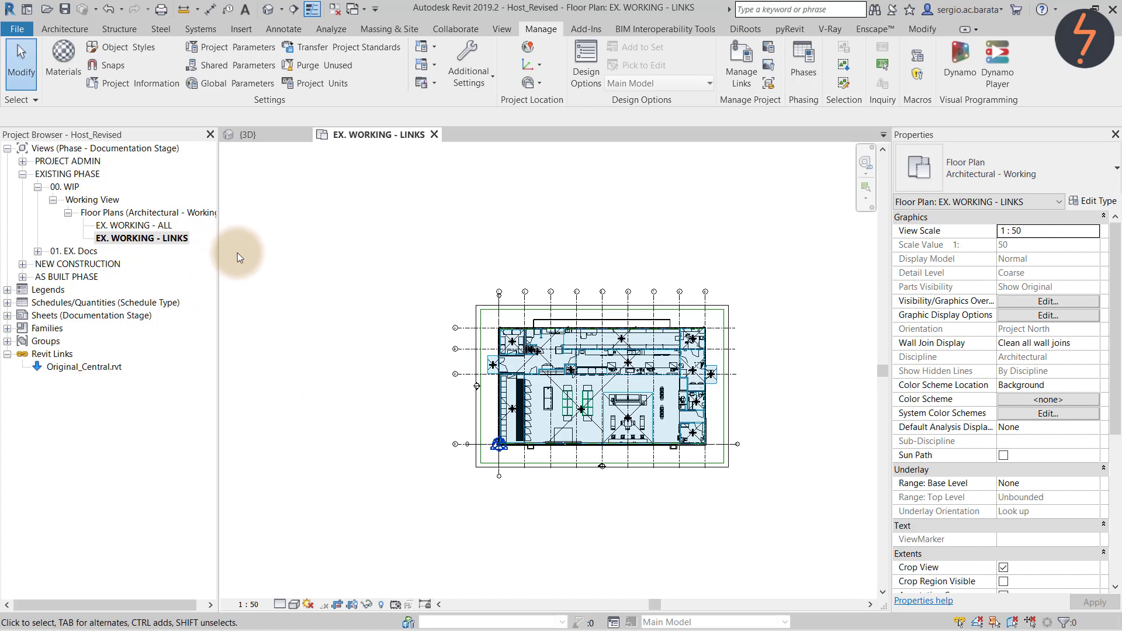
Open EX. GROUND FLOOR from 01. EX. Docs > Plans > Floor Plans (GA Plan)
right_click(297, 250)
left_click(345, 346)
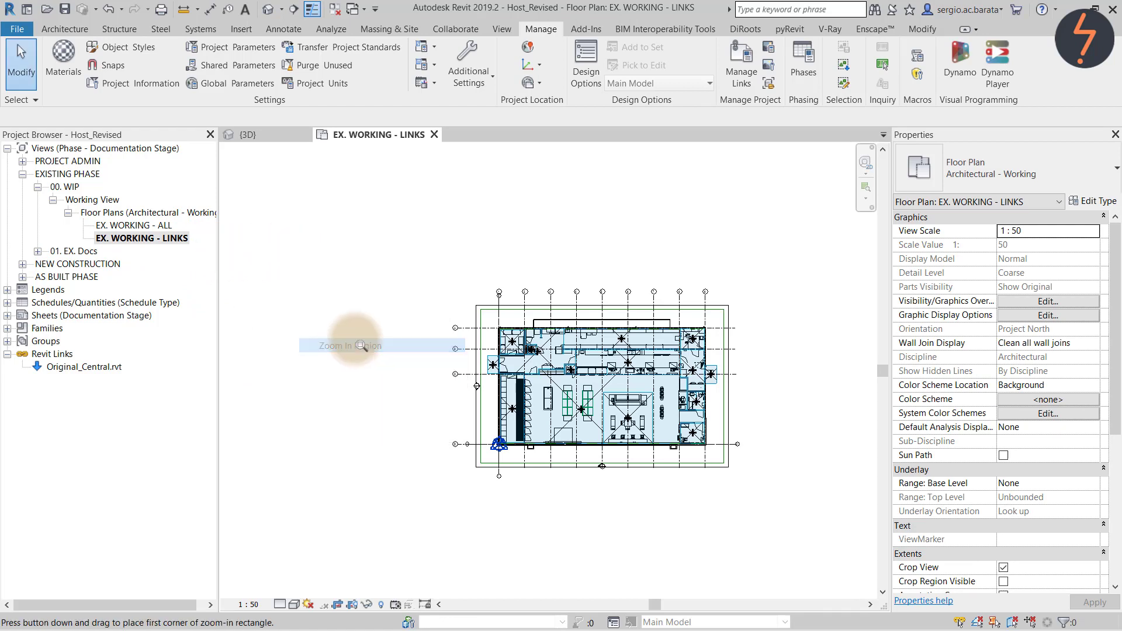
left_click_drag(433, 277, 767, 490)
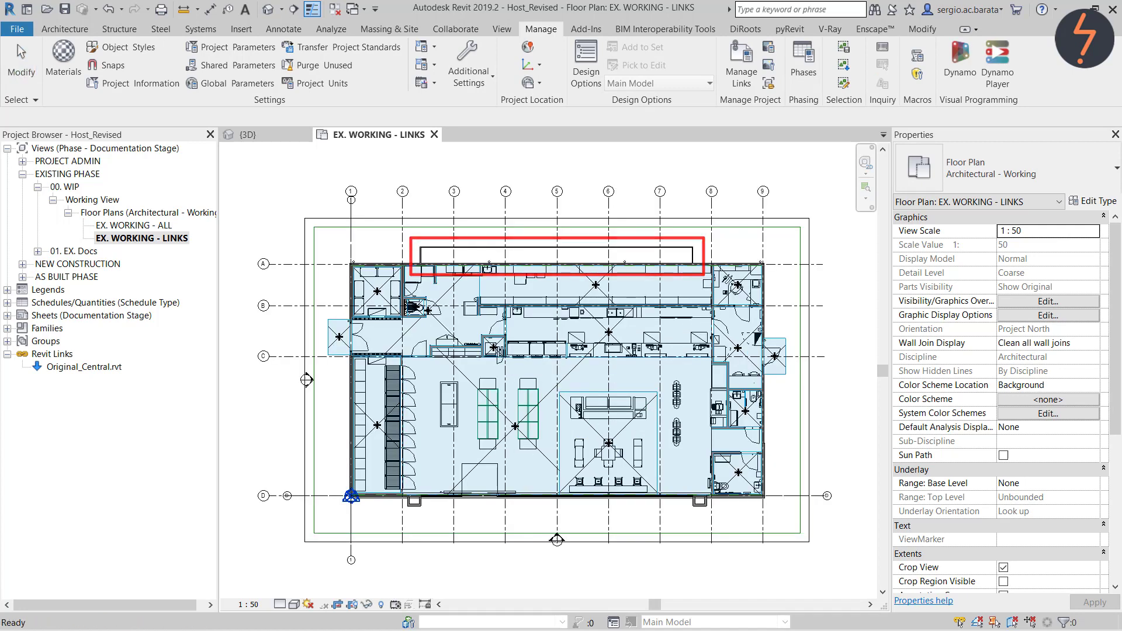
left_click(38, 252)
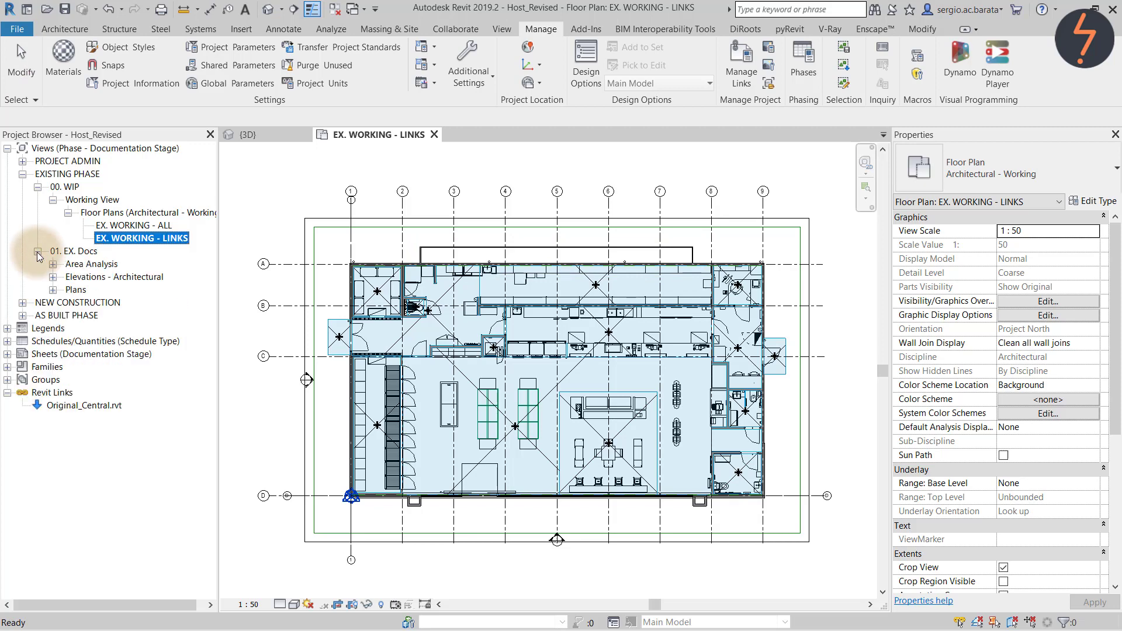
left_click(52, 290)
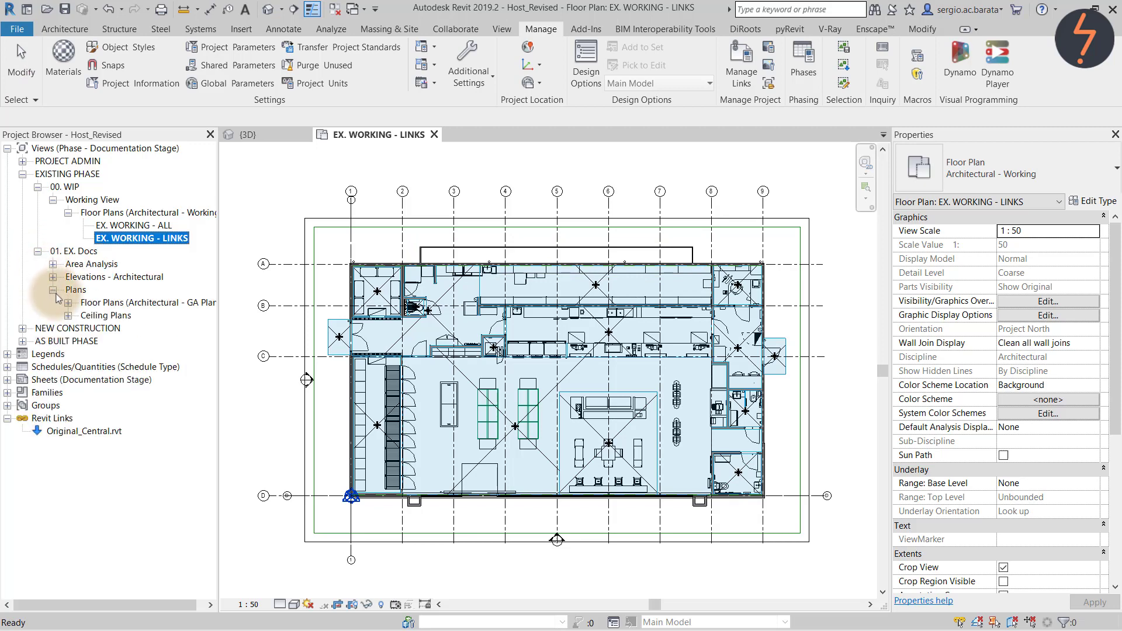
left_click(69, 304)
left_click(141, 317)
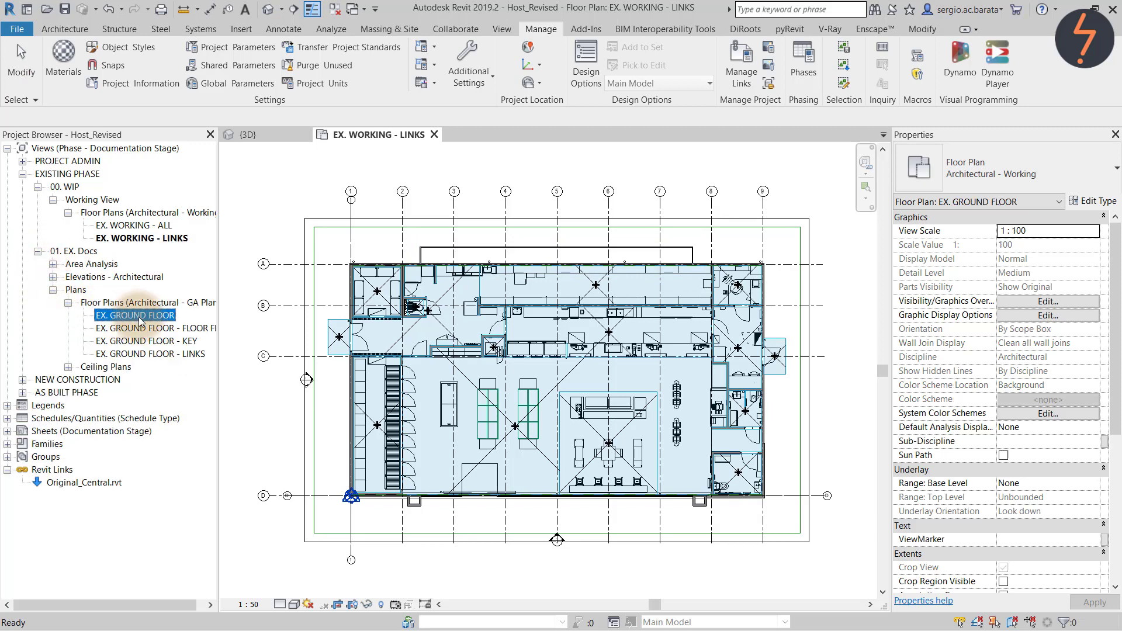
double_click(141, 318)
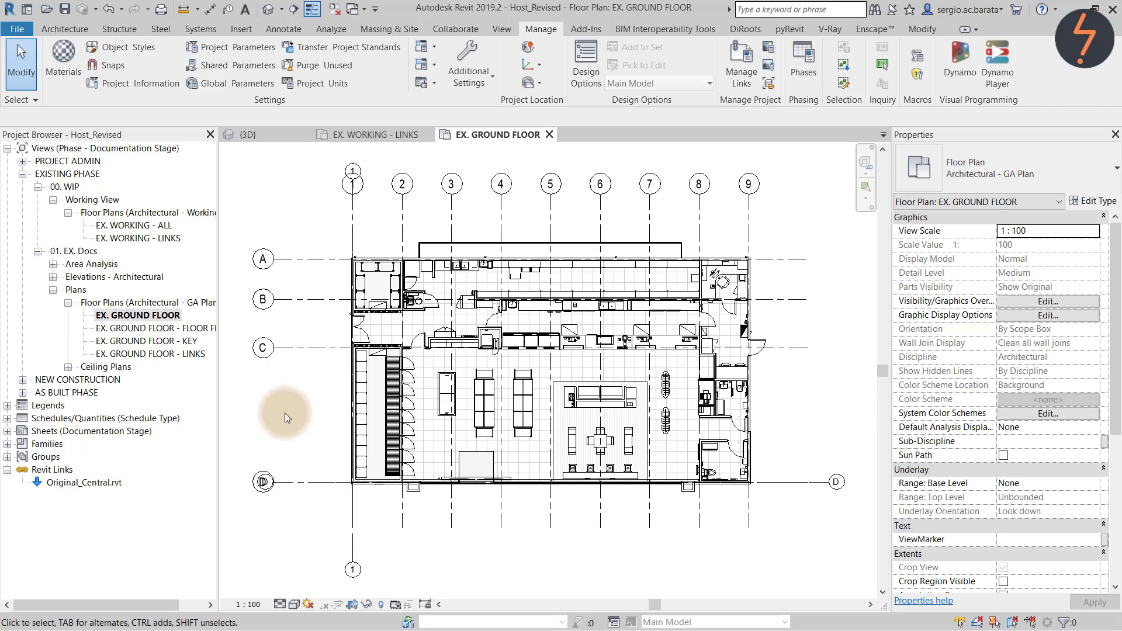
Start Copy/Monitor with the Original_Central link as the source model
left_click(448, 30)
left_click(569, 82)
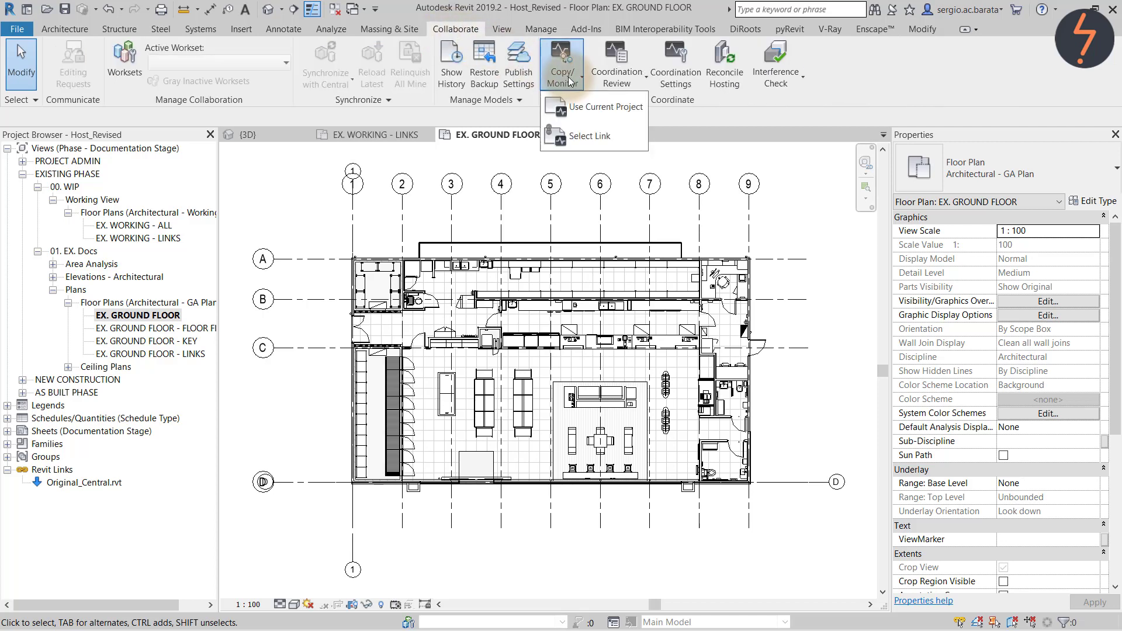
left_click(587, 138)
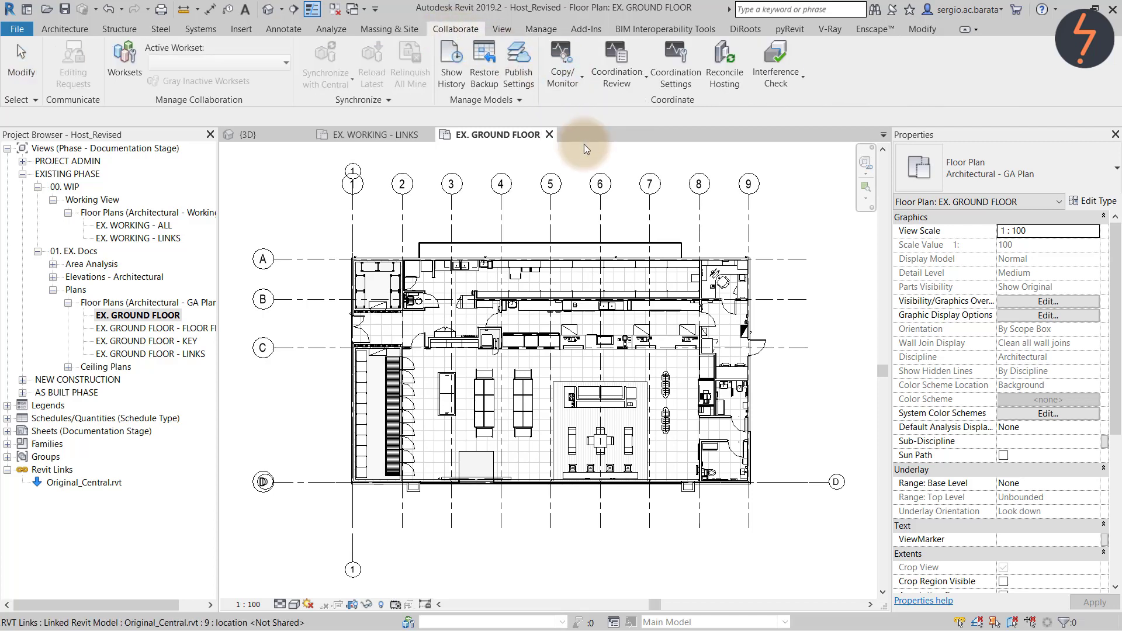
left_click(581, 242)
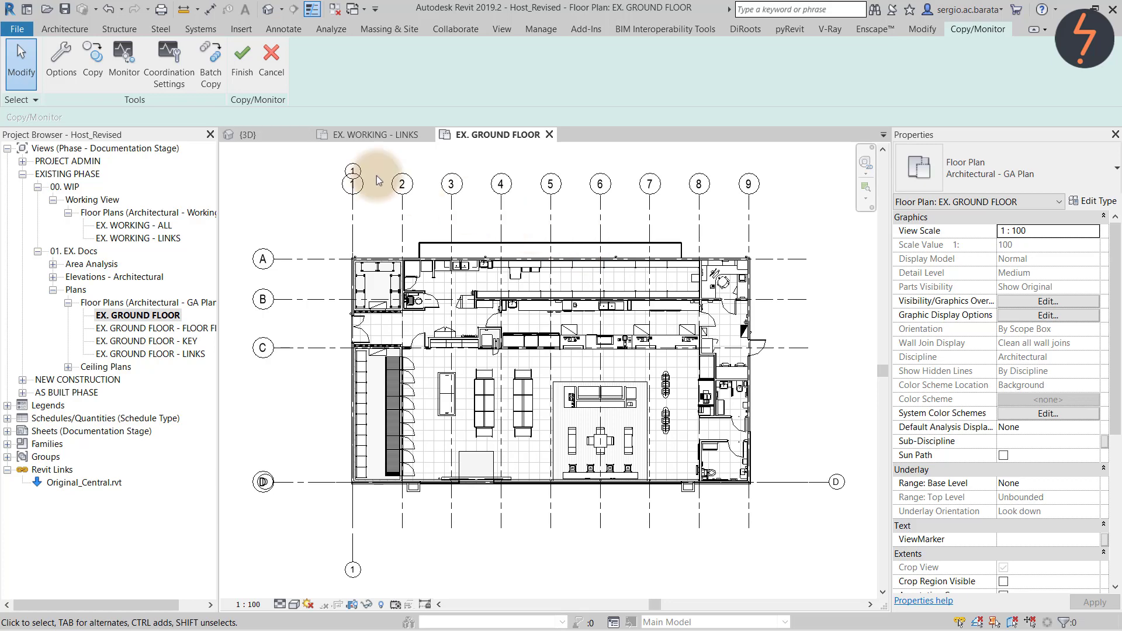
Map the wall types from 19 PLY through S fc6-Csection100 to Copy original Type
left_click(64, 72)
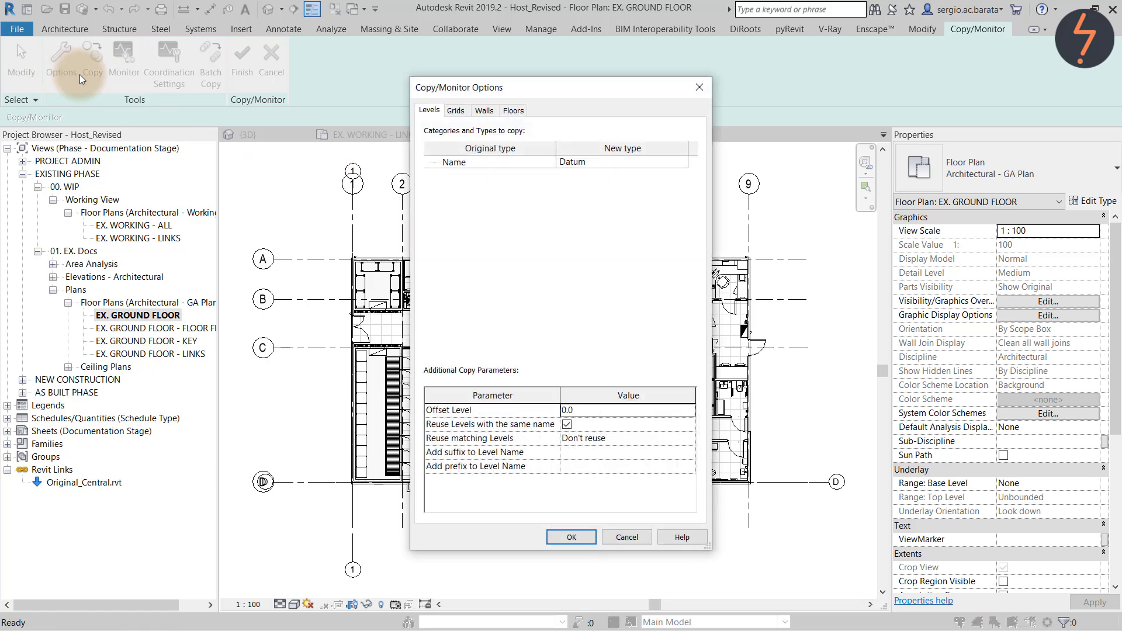
left_click(484, 111)
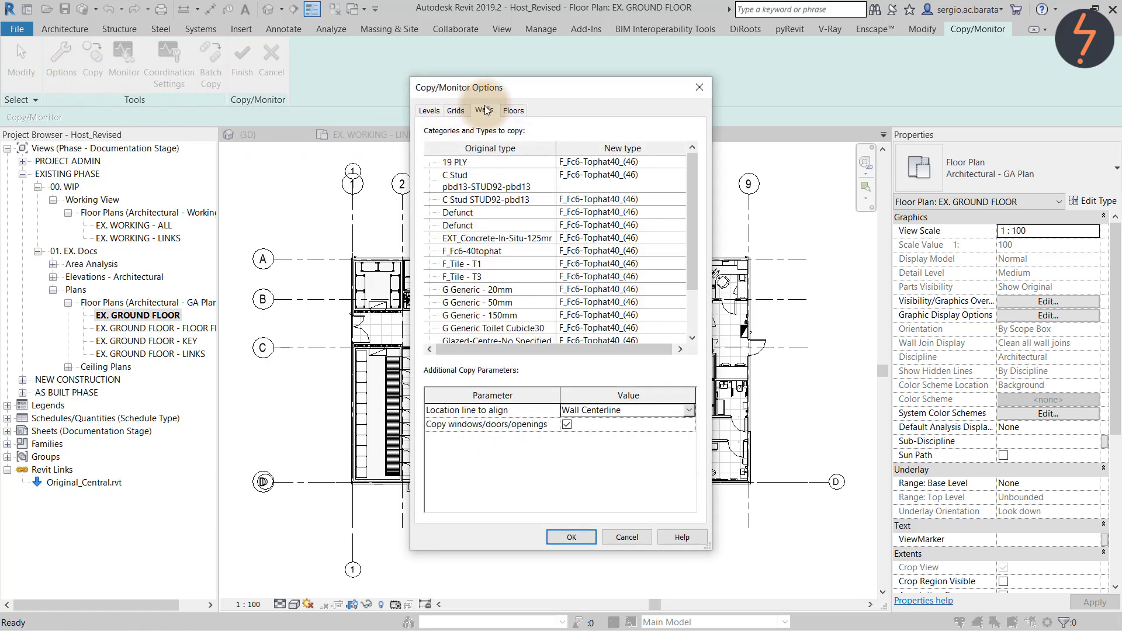
left_click(531, 160)
left_click_drag(696, 205, 695, 306)
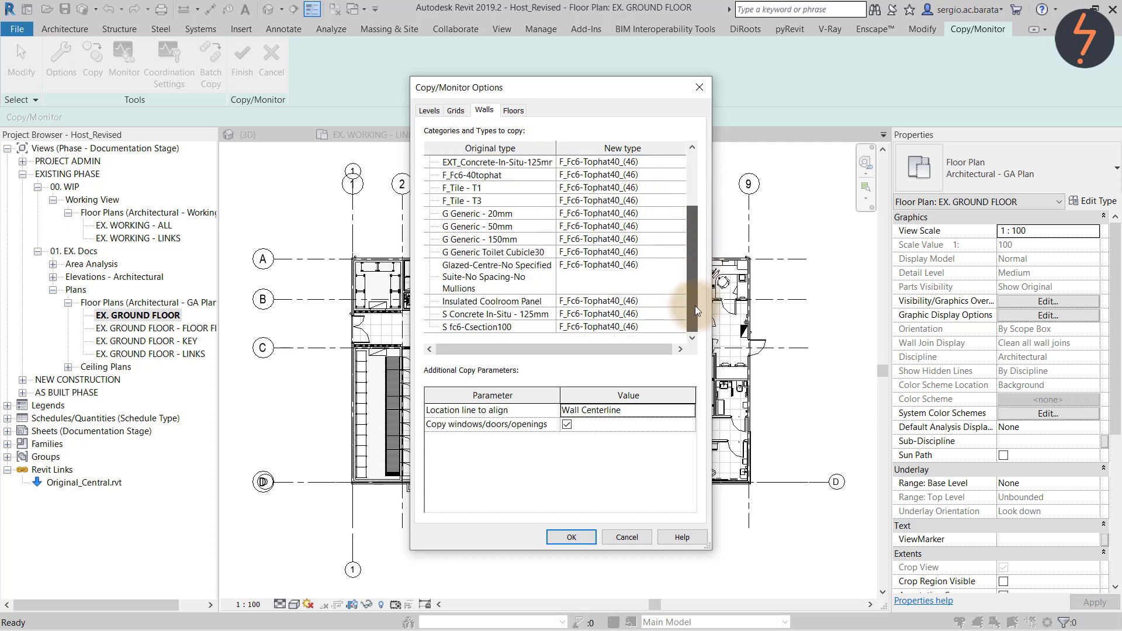
left_click(523, 327, "shift")
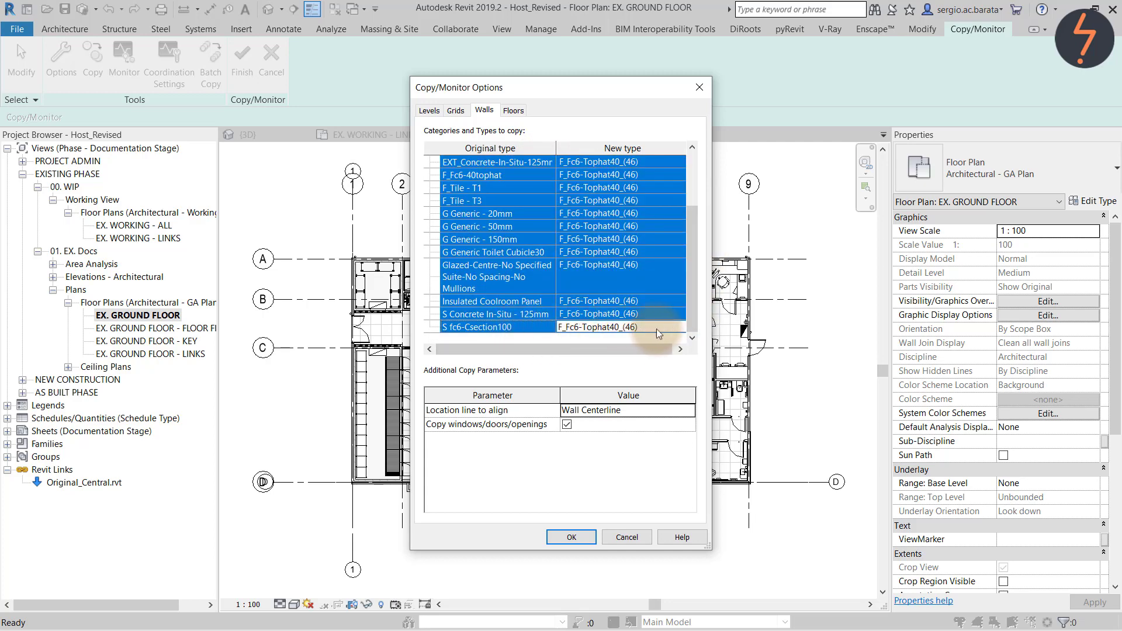
left_click(681, 328)
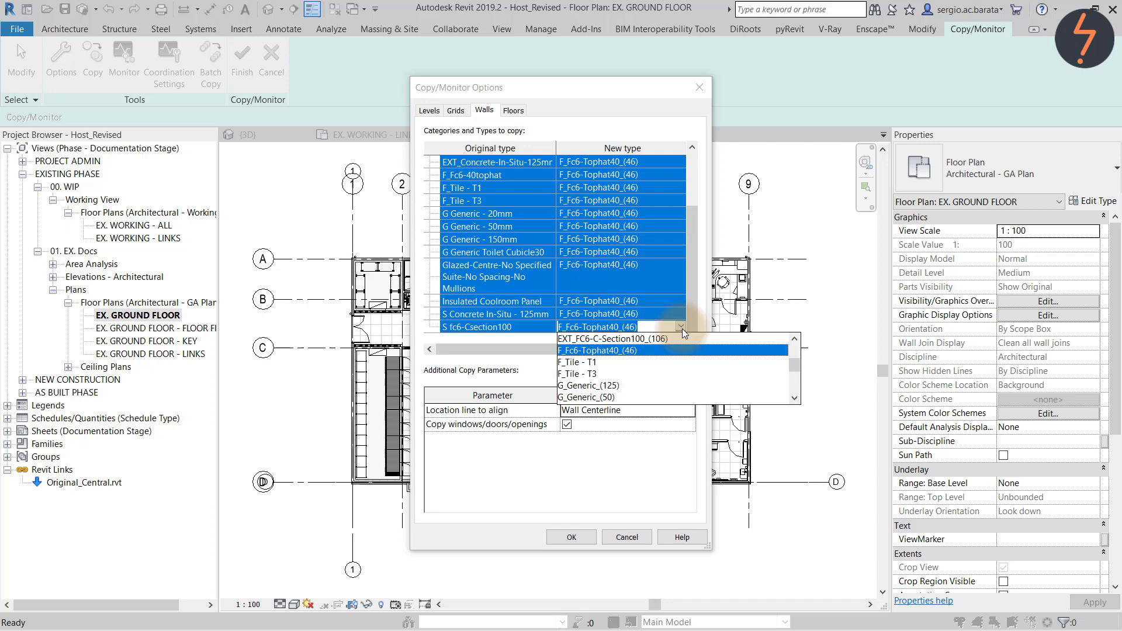
left_click_drag(798, 363, 796, 329)
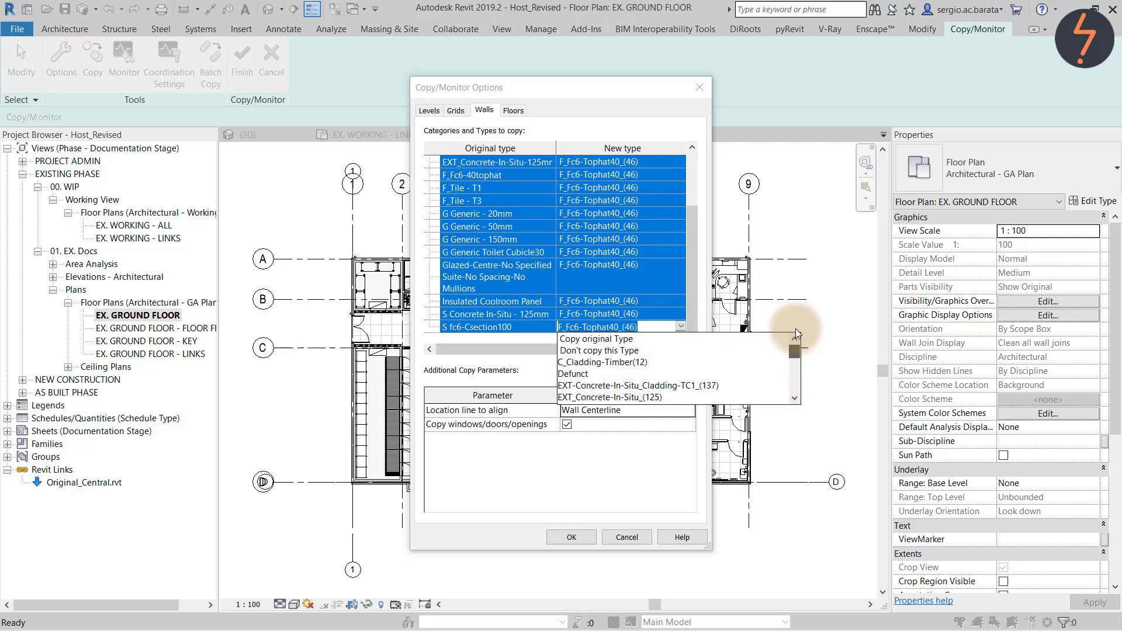
left_click(636, 339)
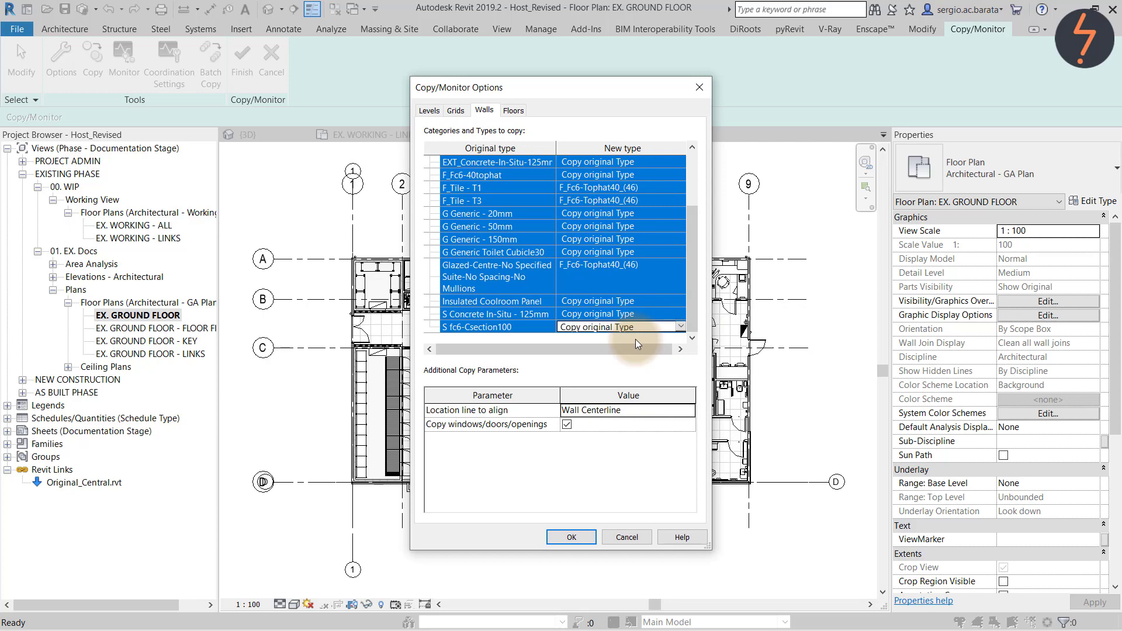
Confirm the options and copy the three top walls from the link as monitored walls
left_click(565, 537)
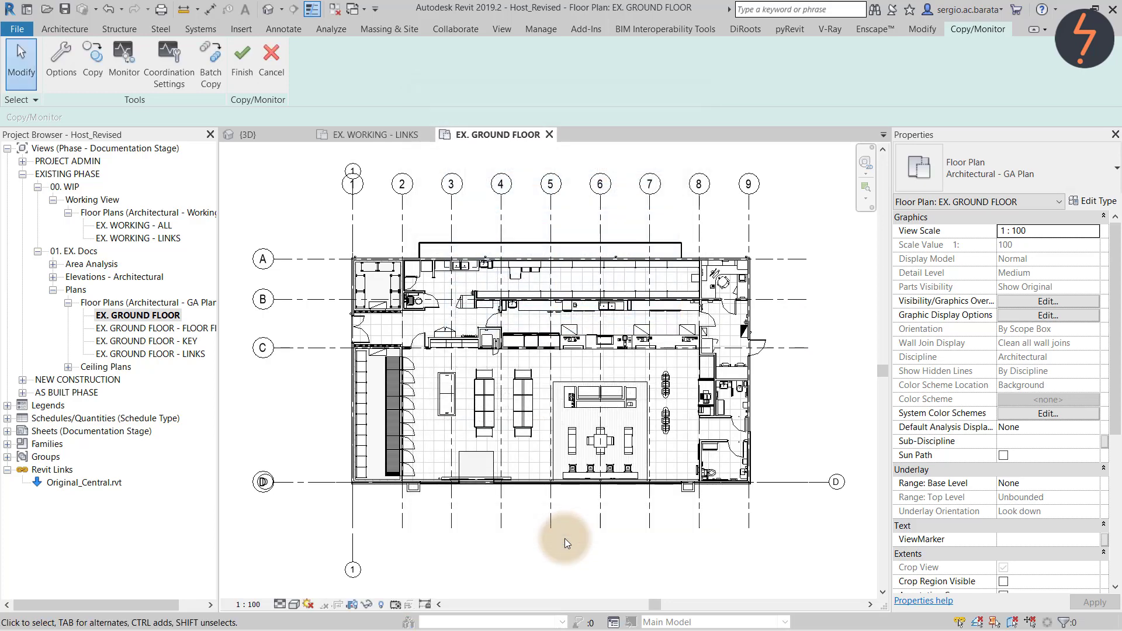
left_click(91, 64)
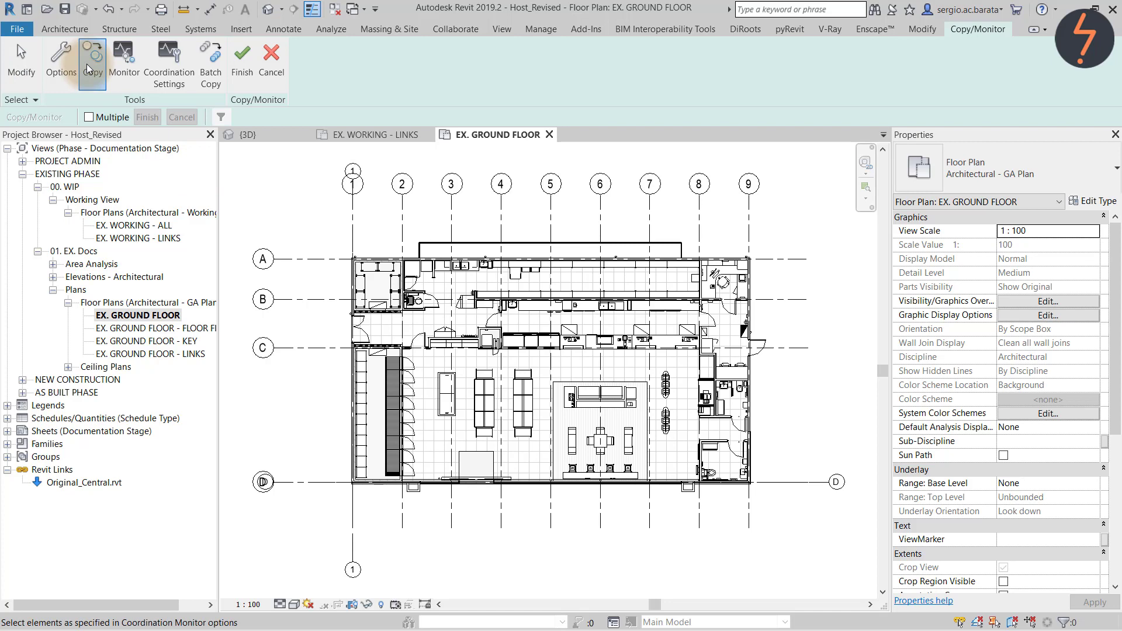
left_click(109, 118)
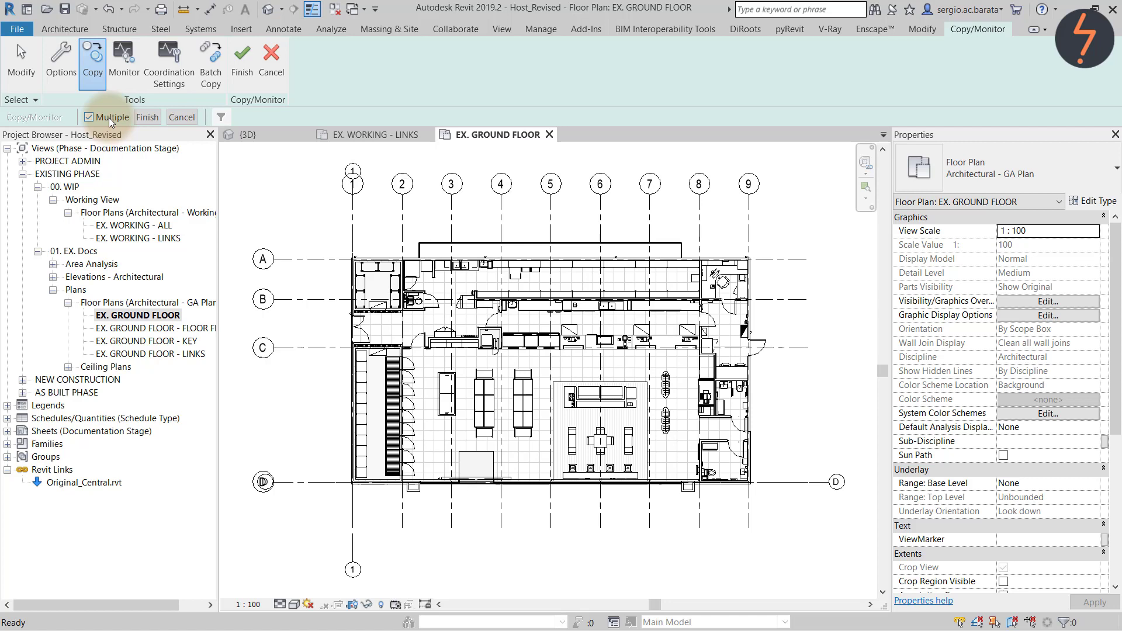
left_click(420, 250)
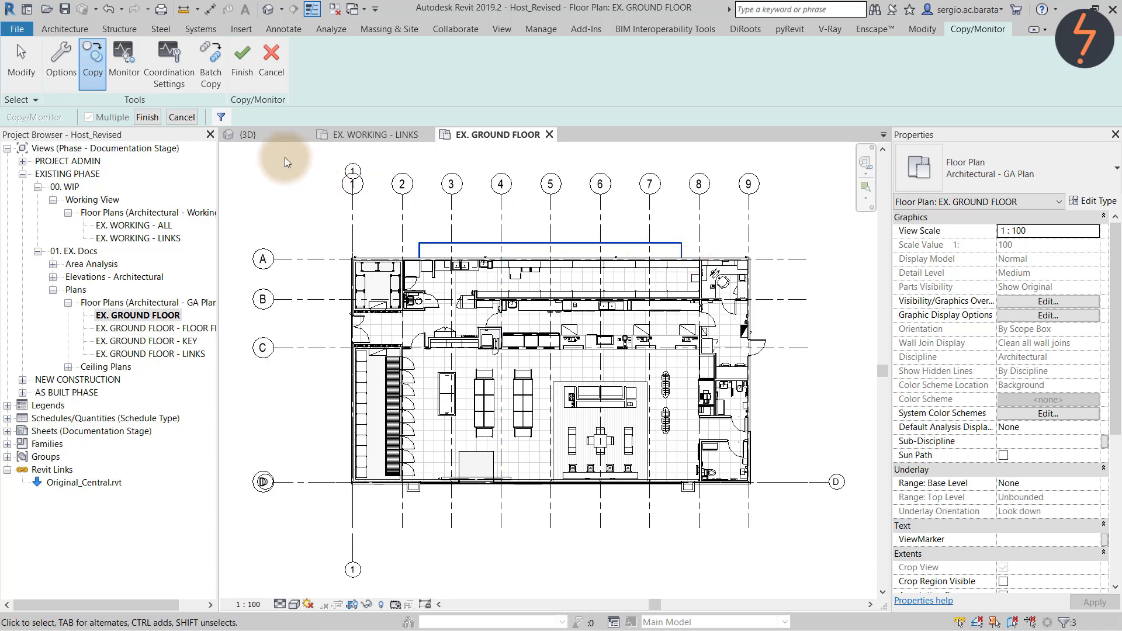
left_click(148, 117)
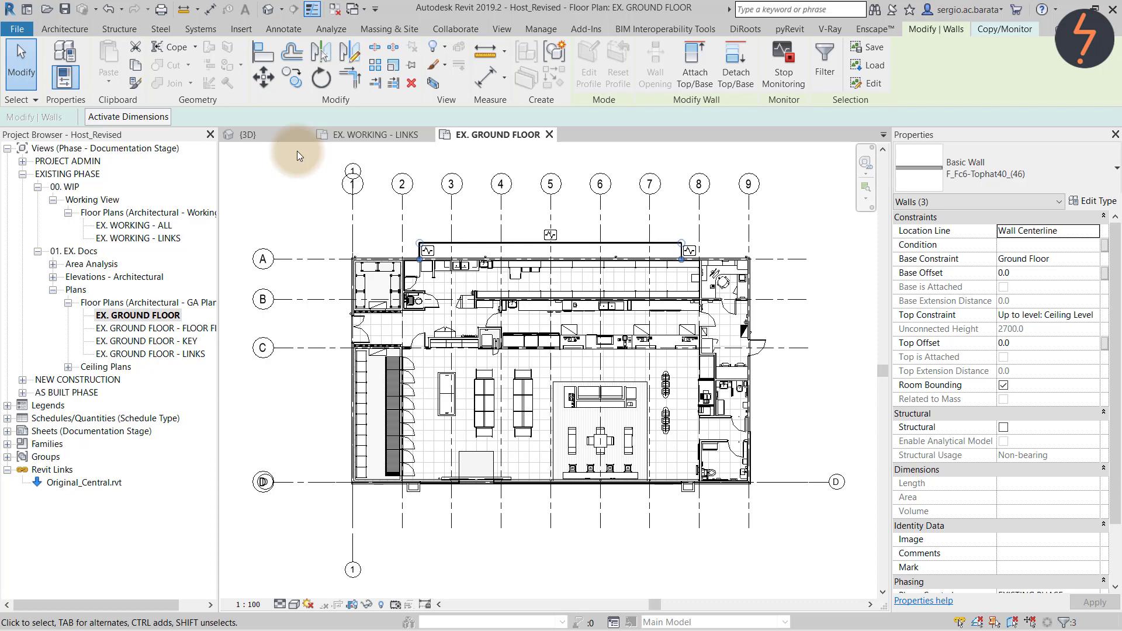
key("Escape")
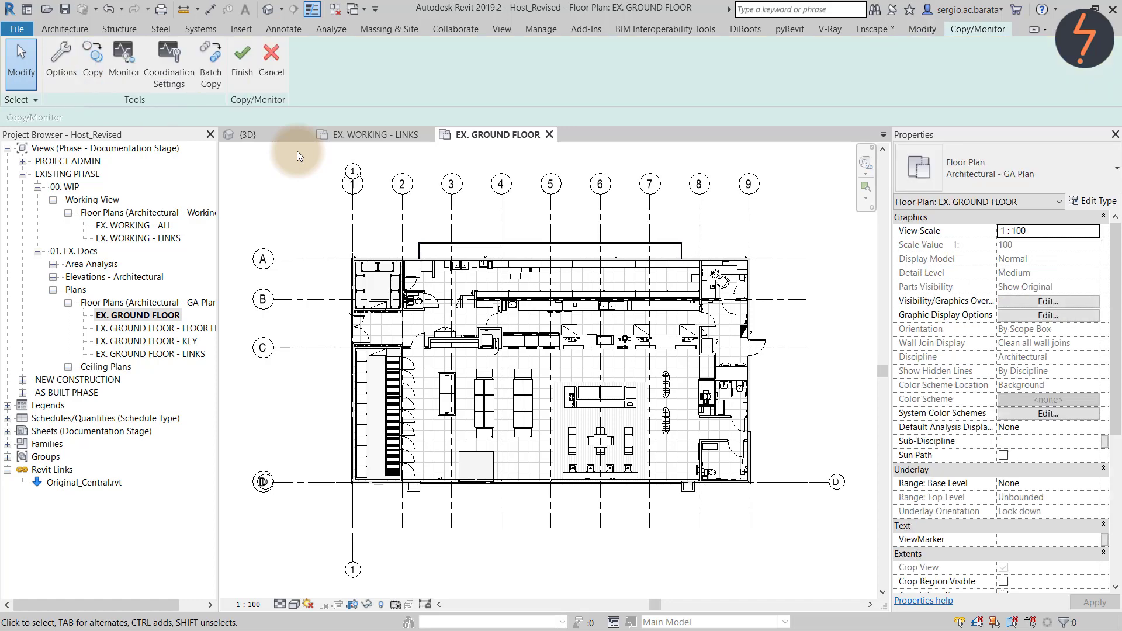
Finish Copy/Monitor and open Original_Central.rvt on its own, unloading the link
left_click(240, 72)
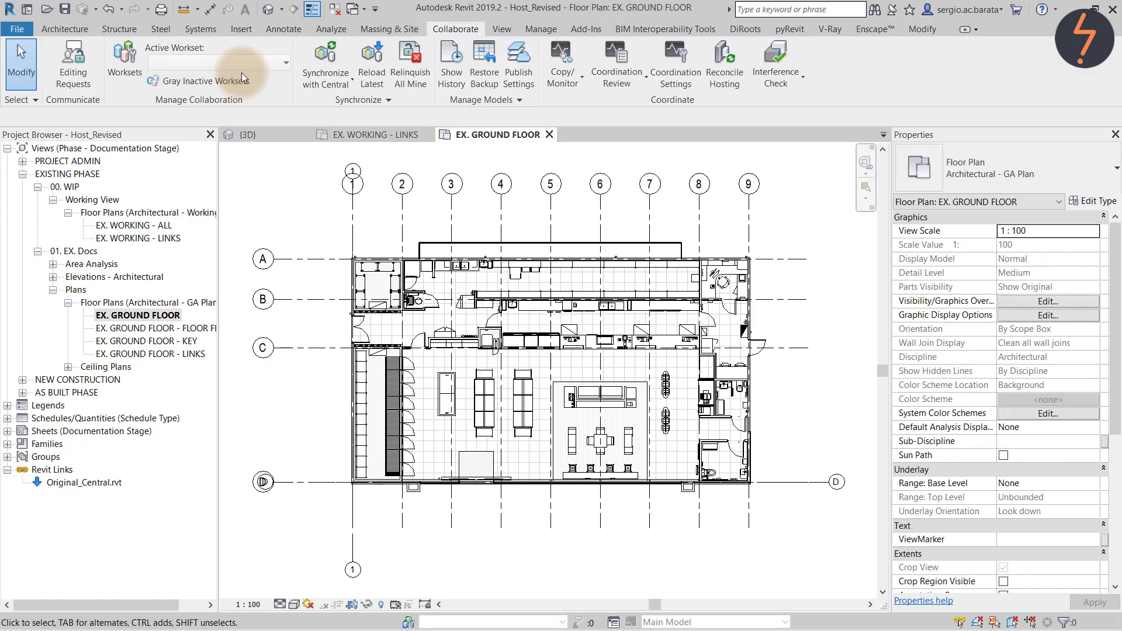
right_click(112, 483)
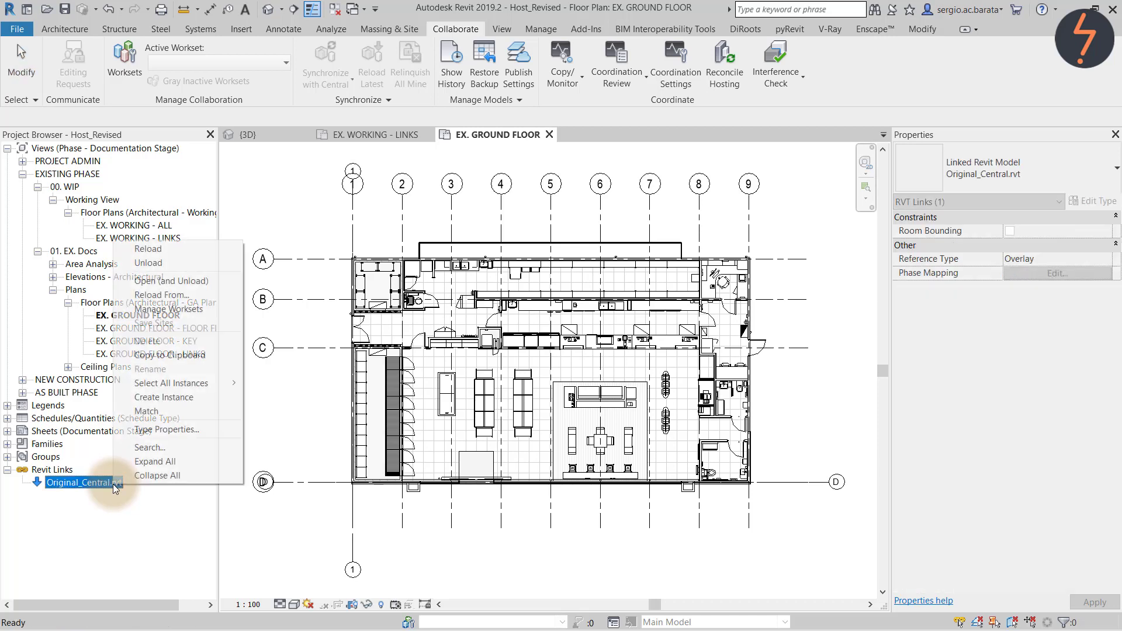
left_click(198, 280)
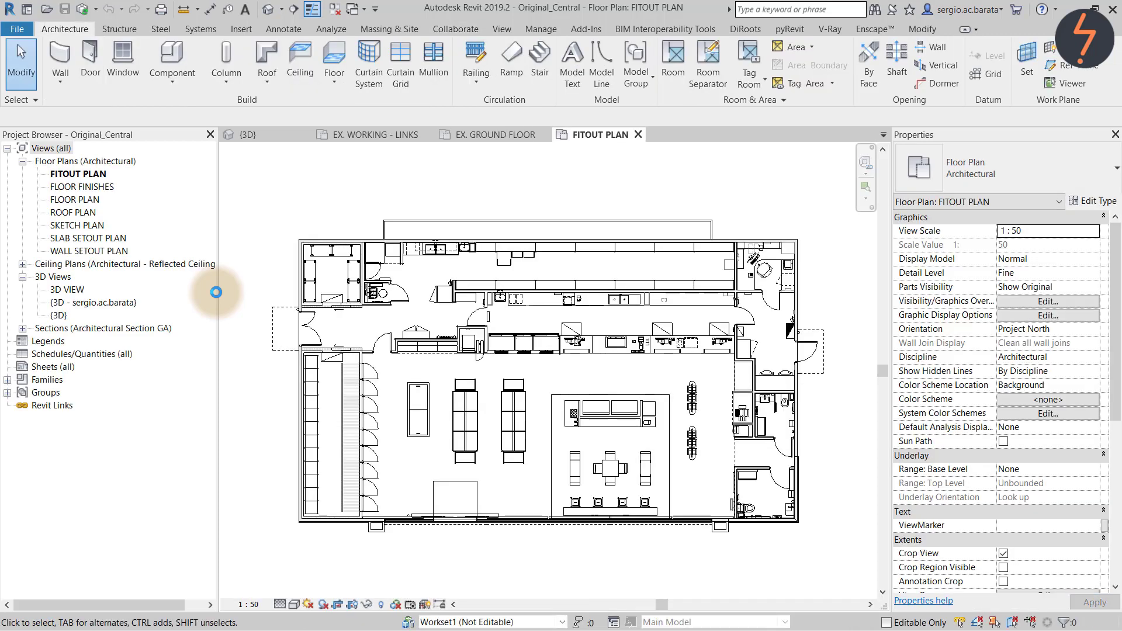
Split the top wall at two points and delete its middle piece
key("s")
key("l")
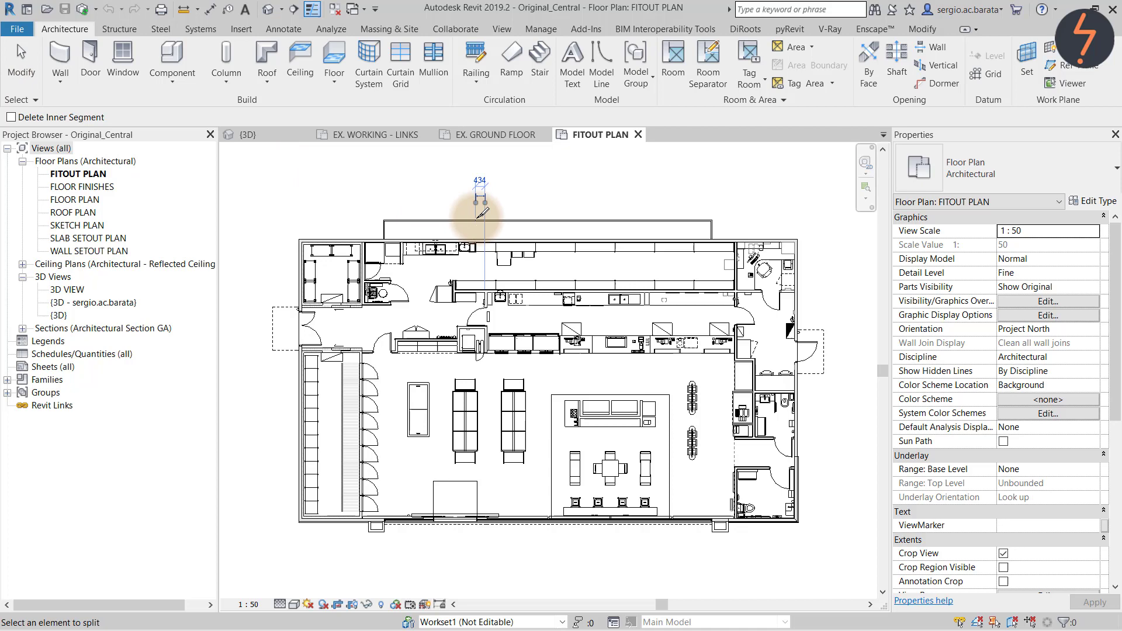
left_click(479, 220)
left_click(611, 221)
key("Escape")
left_click(596, 220)
key("Delete")
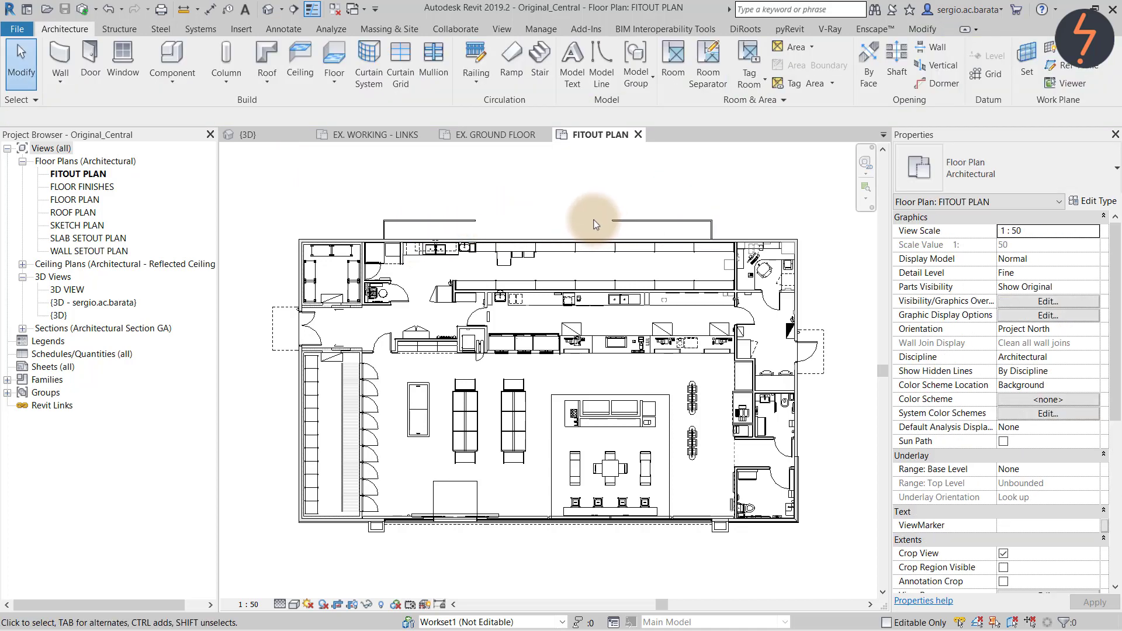
Draw a closing wall along the top wall line across the gap
key("w")
key("a")
left_click(475, 220)
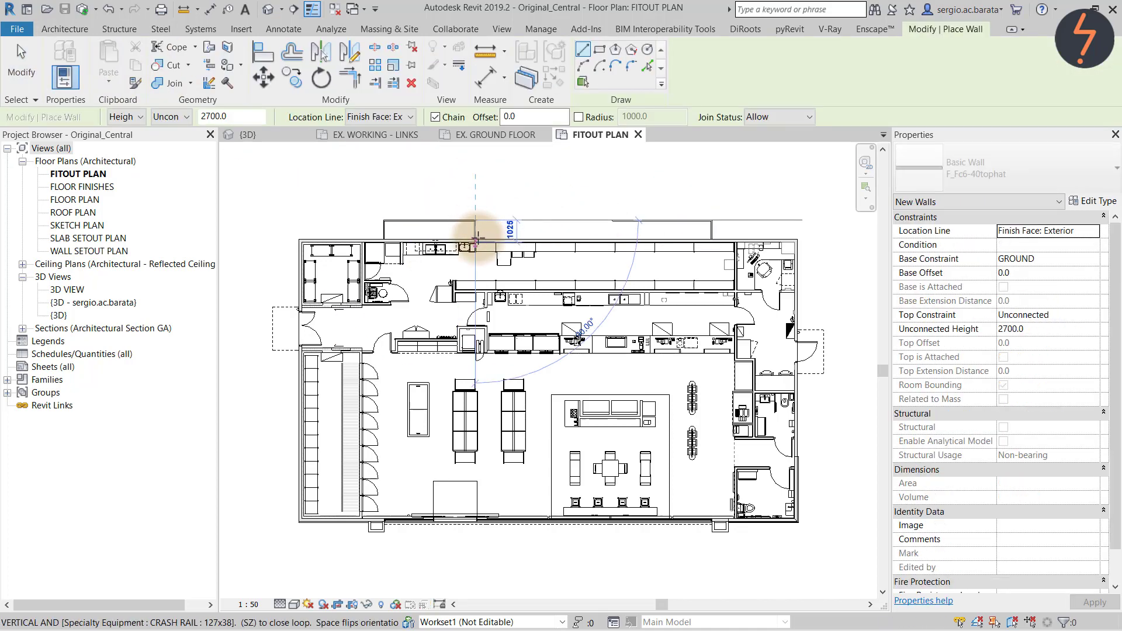
left_click(613, 222)
key("Escape")
key("Escape")
Synchronize the edits with the central model and close the inactive views
key("s")
key("s")
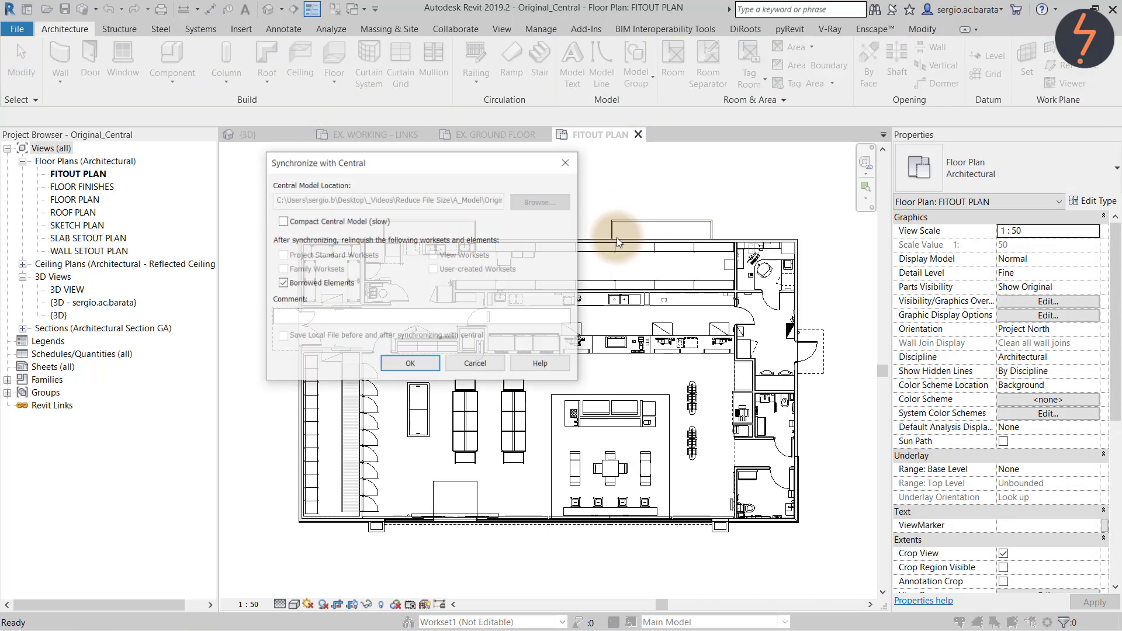
left_click(410, 363)
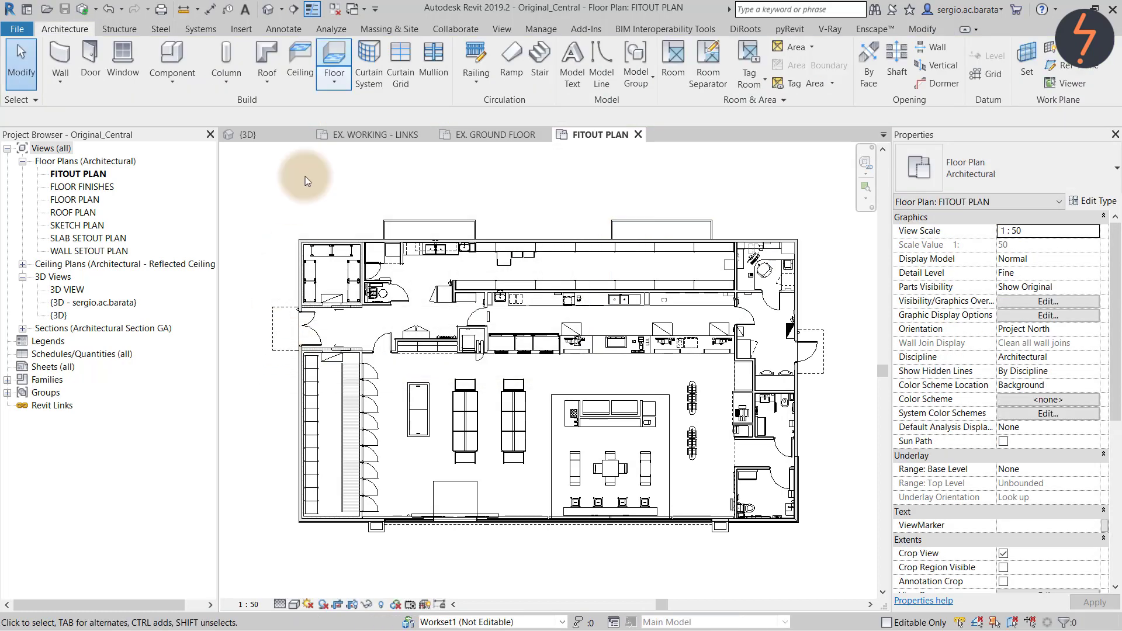
left_click(334, 9)
Close the FITOUT PLAN view and start a Coordination Review against a linked model
left_click(426, 134)
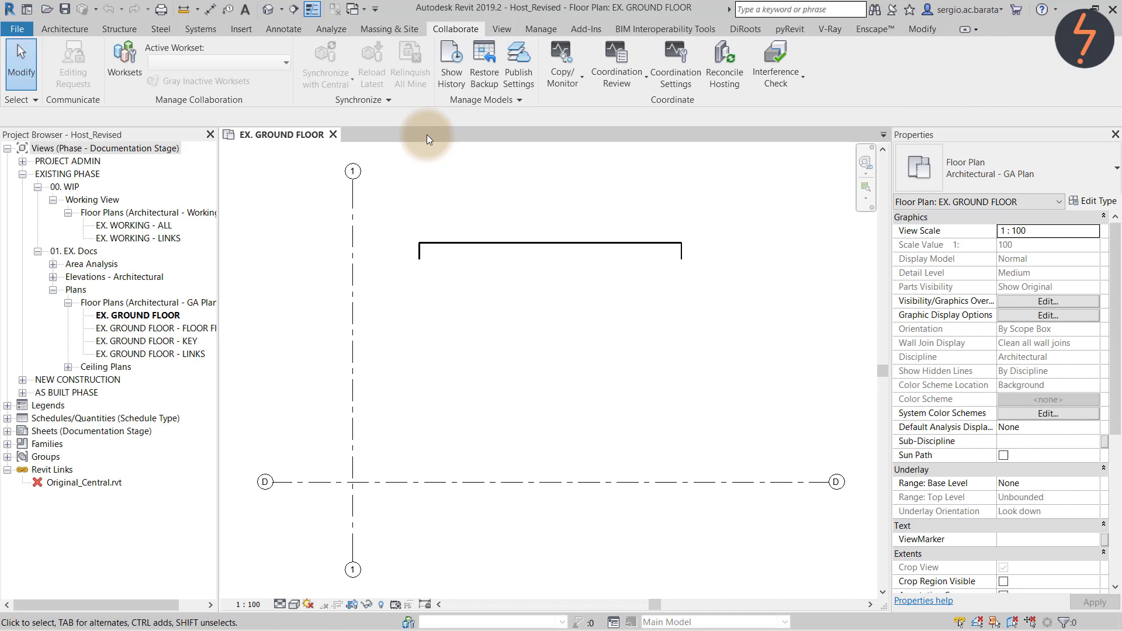
right_click(113, 482)
left_click(137, 246)
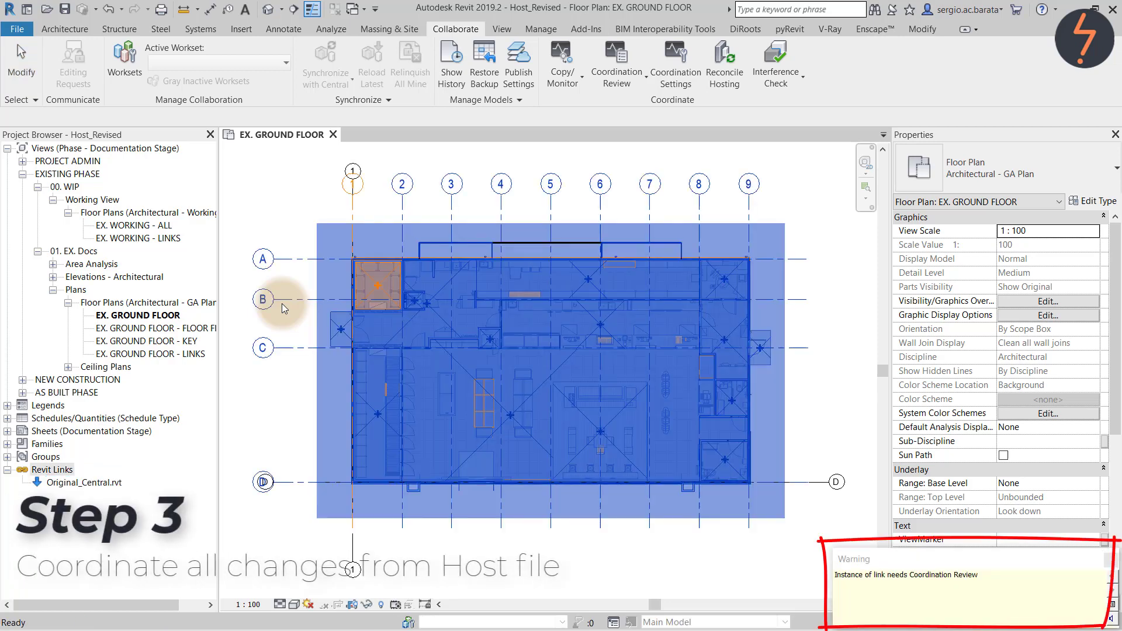
left_click_drag(980, 575, 818, 572)
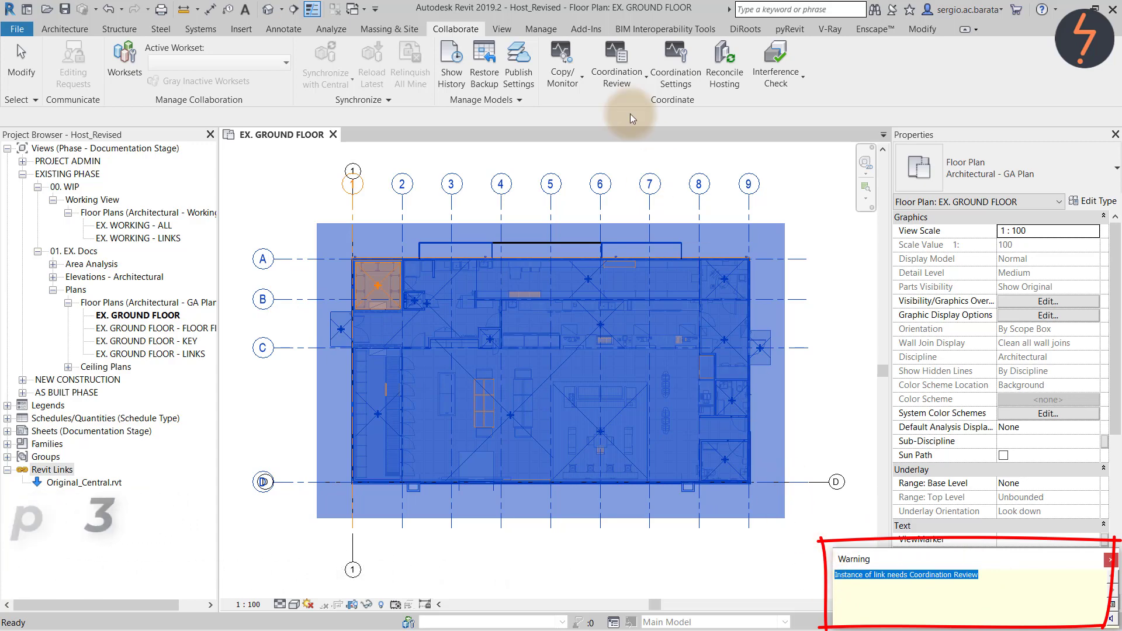
left_click(617, 76)
left_click(619, 137)
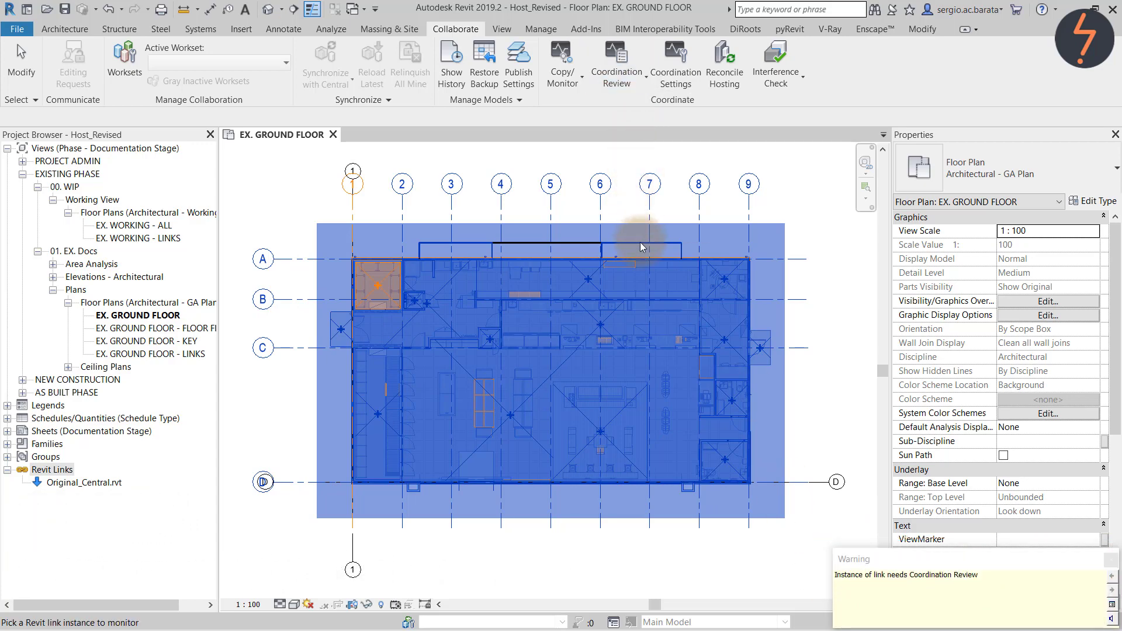
Pick Original_Central, set the centerline issue to Modify Wall 'Basic Wall : F_Fc6-Tophat40_(46)', and apply
left_click(640, 242)
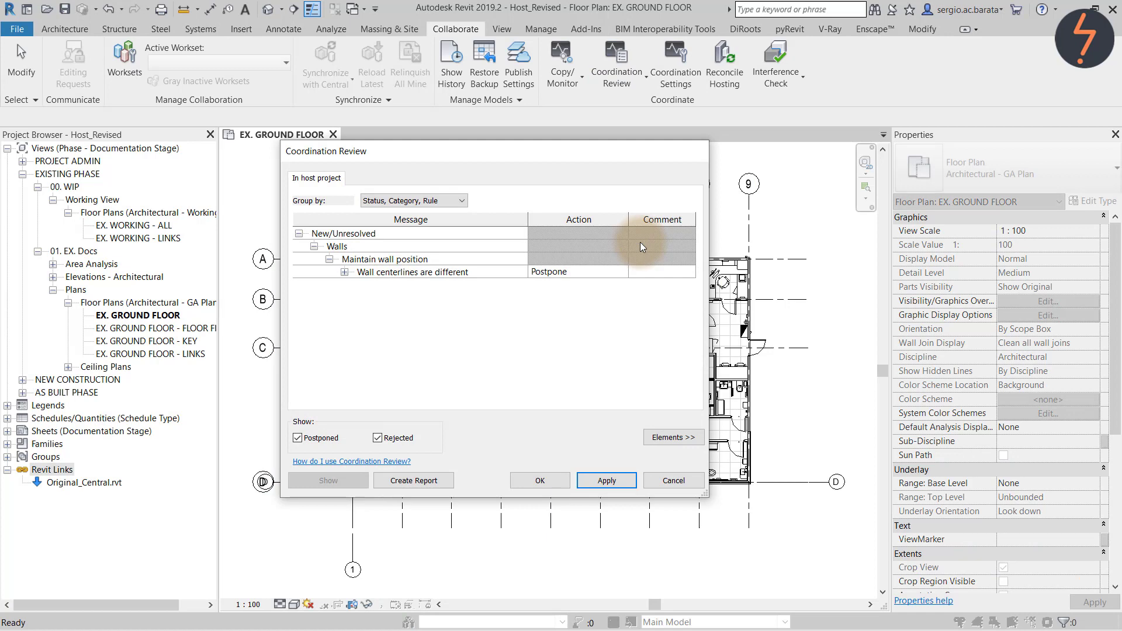
left_click(345, 272)
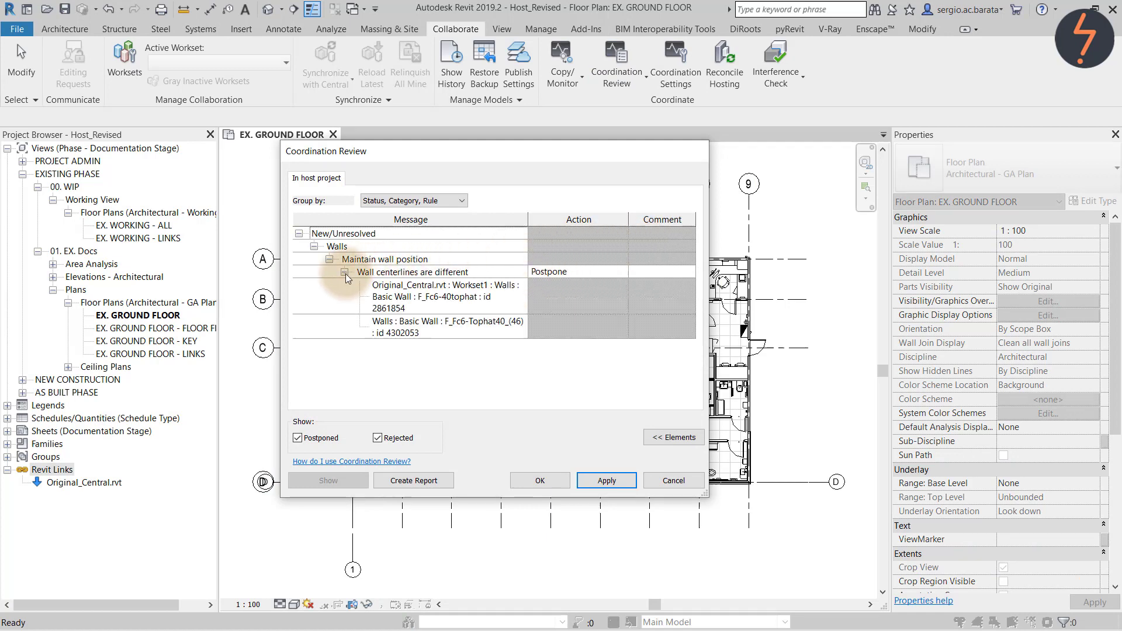
left_click(624, 275)
left_click(624, 275)
left_click(624, 275)
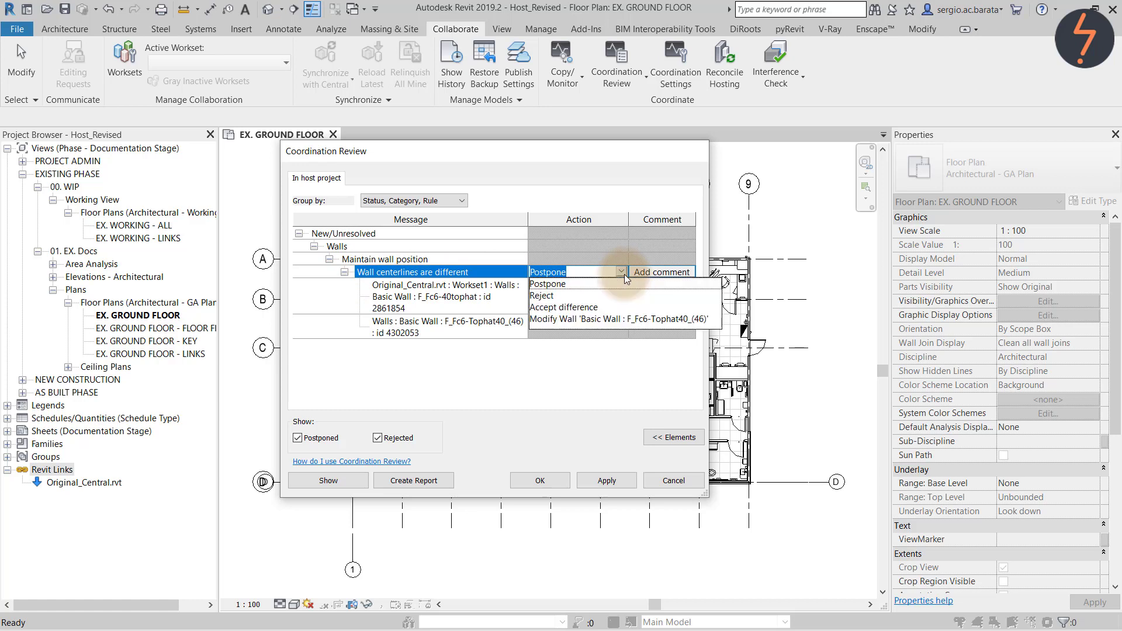
left_click(627, 319)
left_click(606, 481)
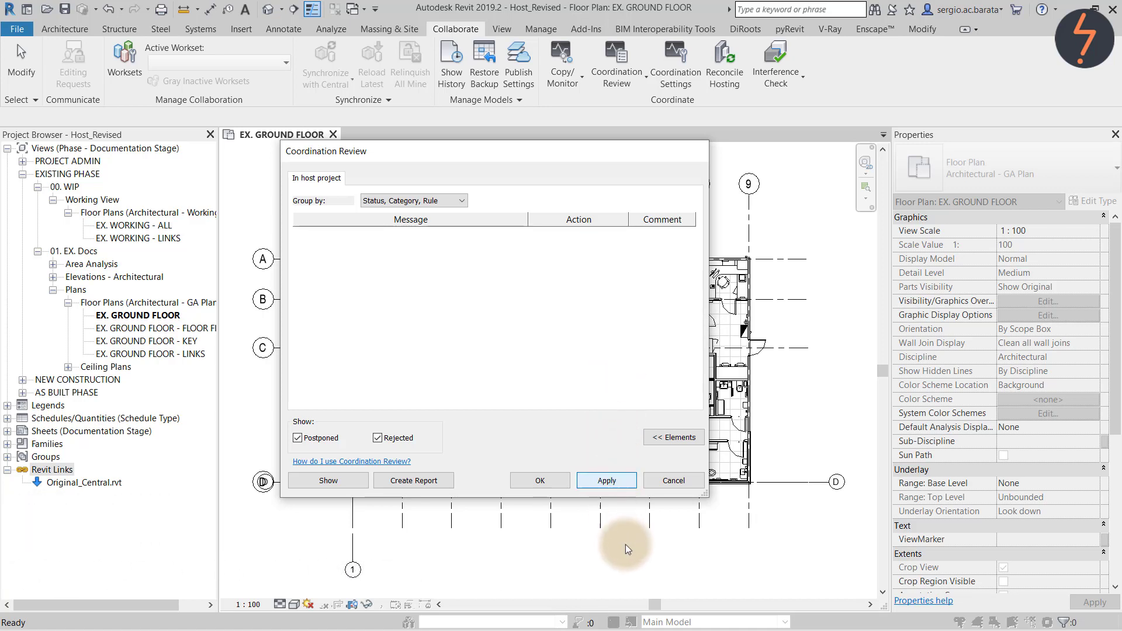
Close the review and give the Original_Central link a halftone By Category graphics override
left_click(555, 488)
left_click(650, 496)
right_click(650, 497)
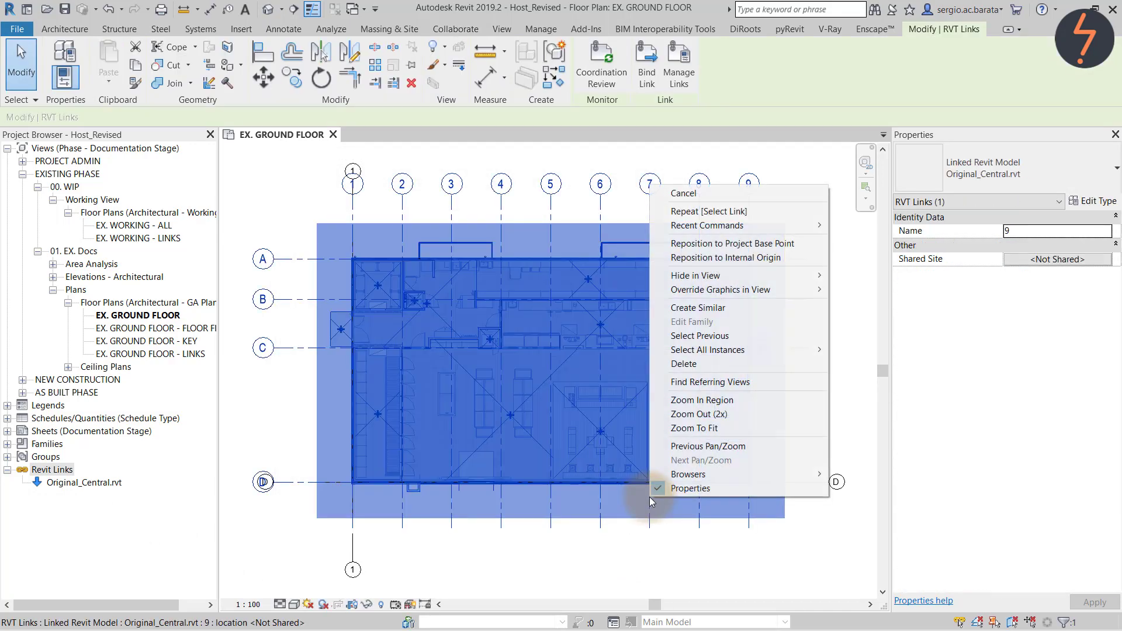
mouse_move(758, 287)
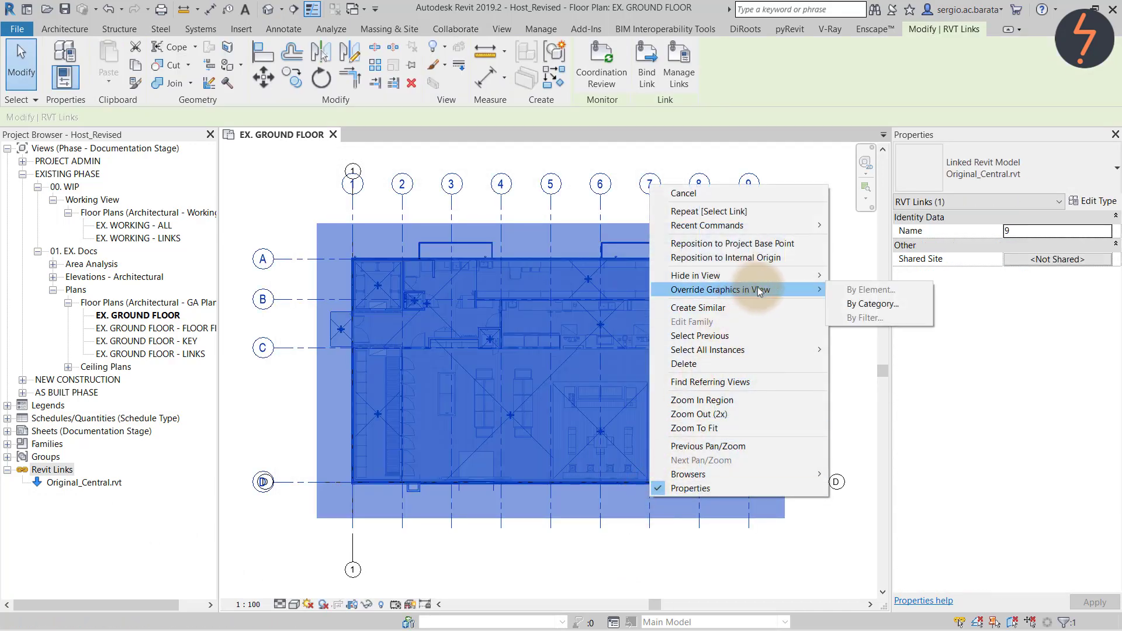
left_click(855, 303)
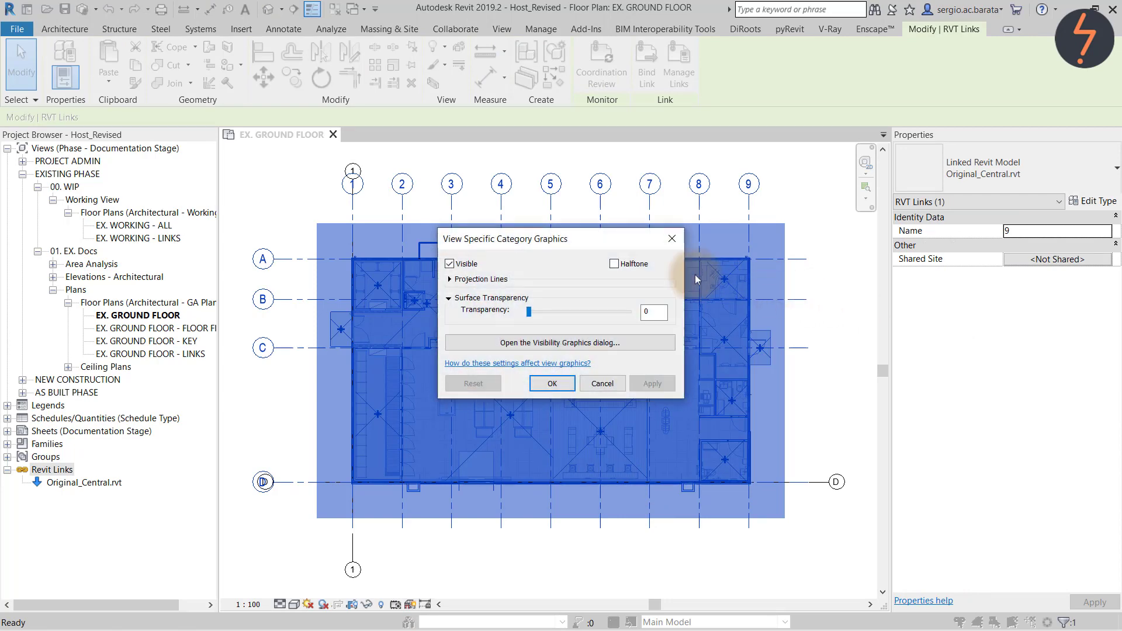
left_click(653, 383)
left_click(554, 384)
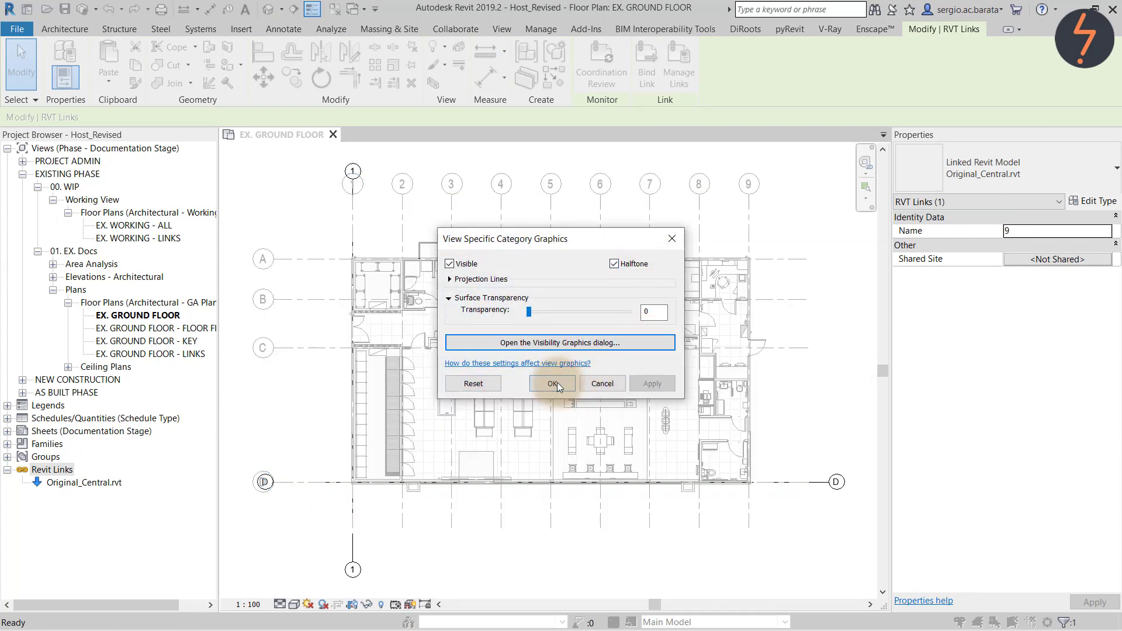
left_click(551, 554)
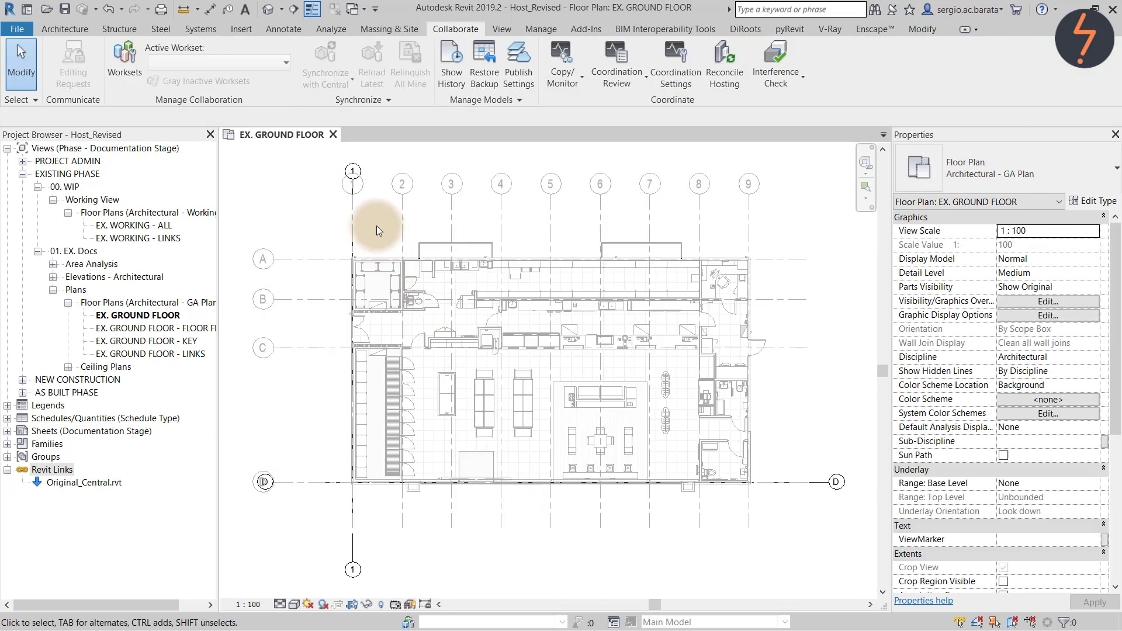
Chain-select the host's top walls and stretch the end to 8900 long
left_click_drag(376, 226, 780, 417)
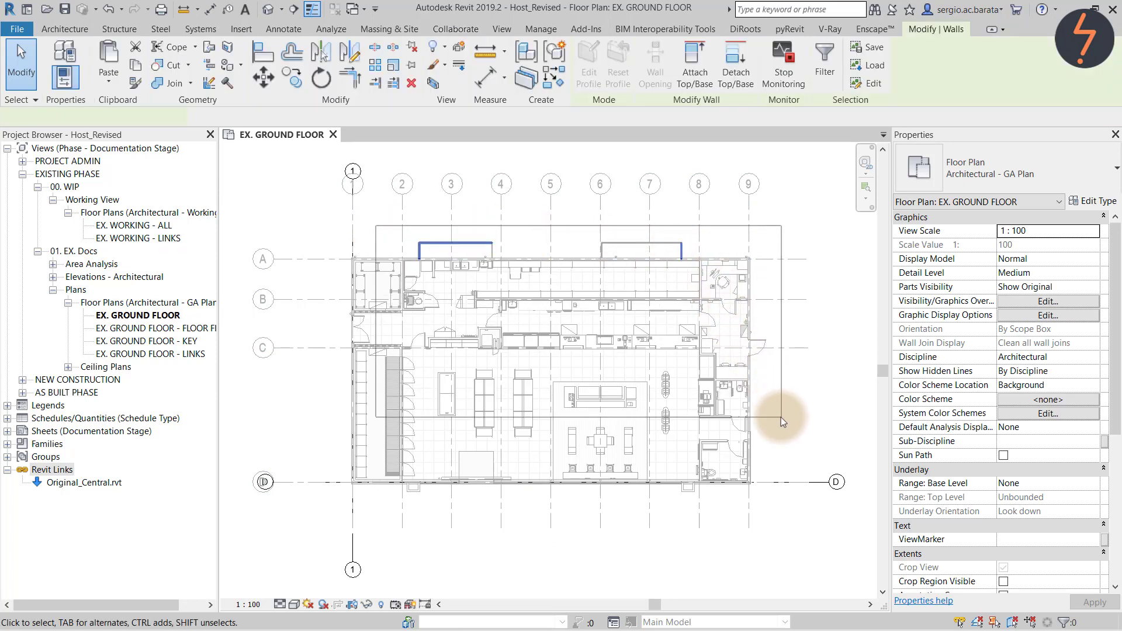
key("Tab")
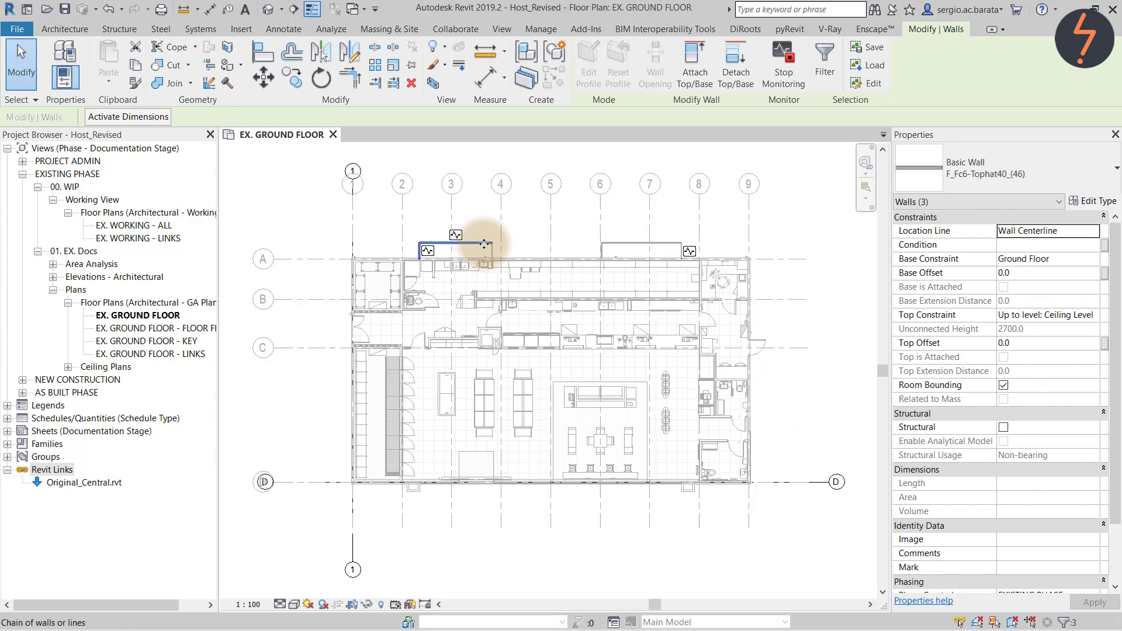
left_click_drag(484, 244, 573, 243)
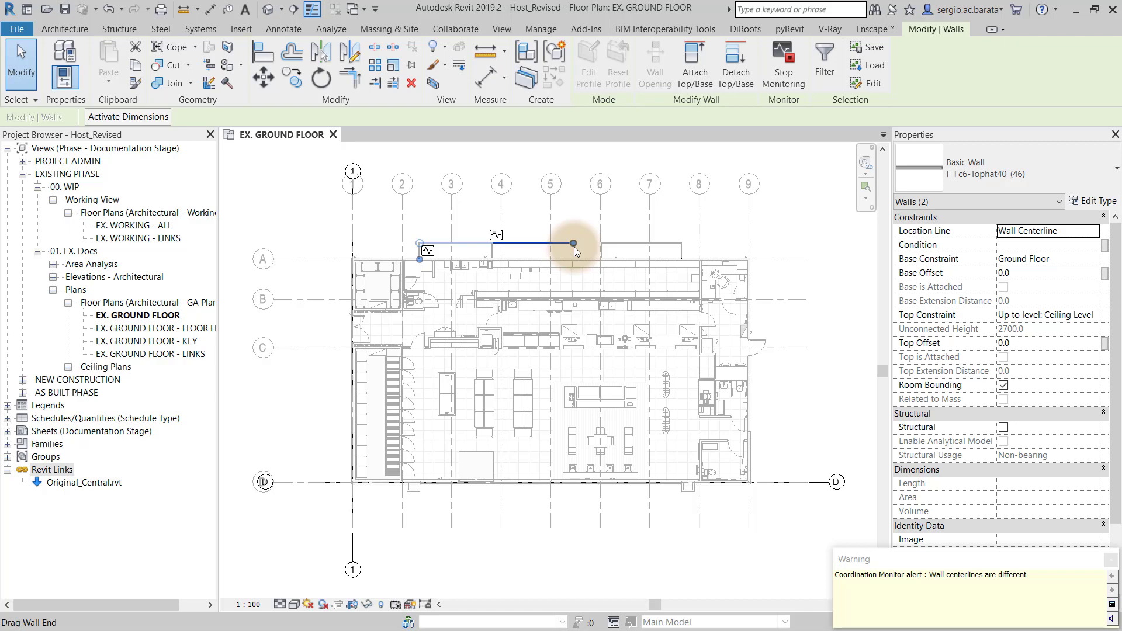
Move the lengthened top wall slightly upward with MV
left_click(528, 243)
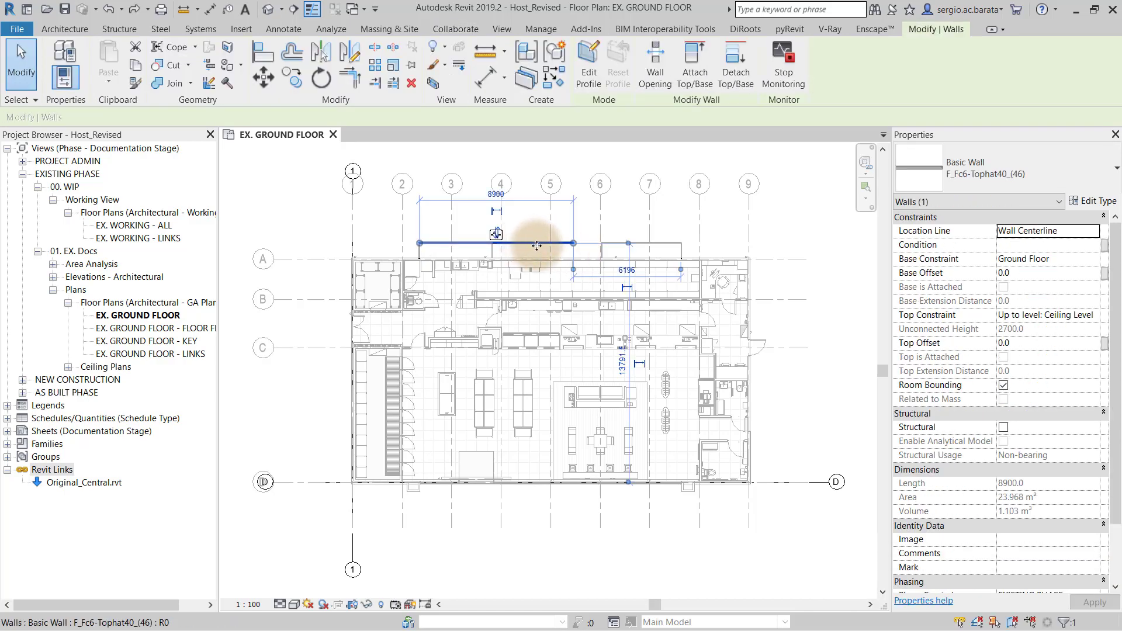
key("m")
key("v")
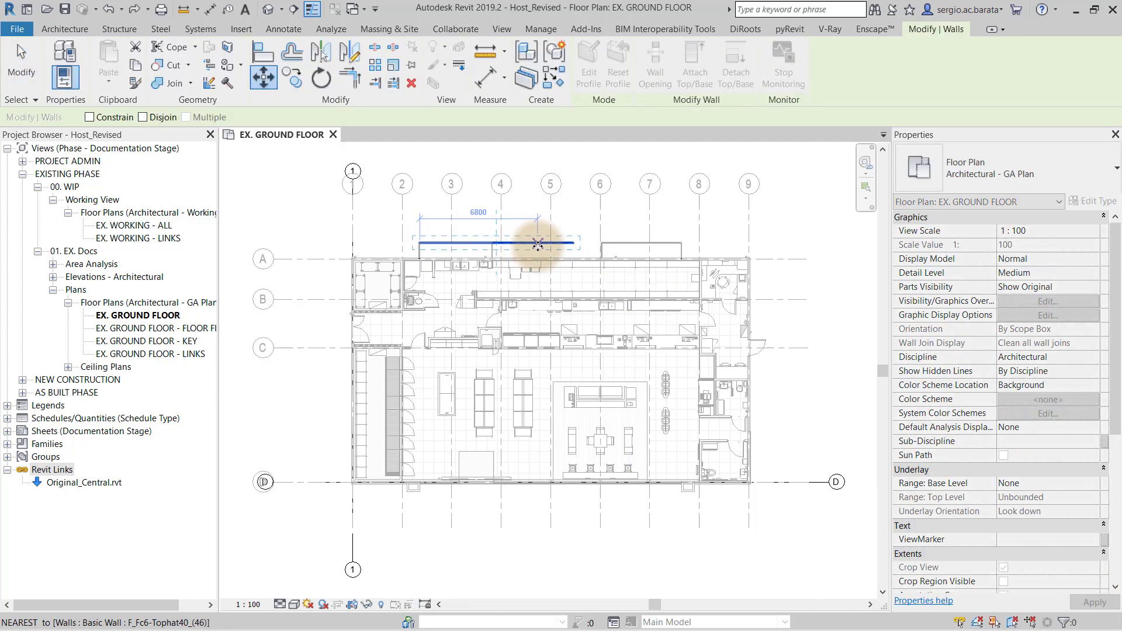
left_click(533, 236)
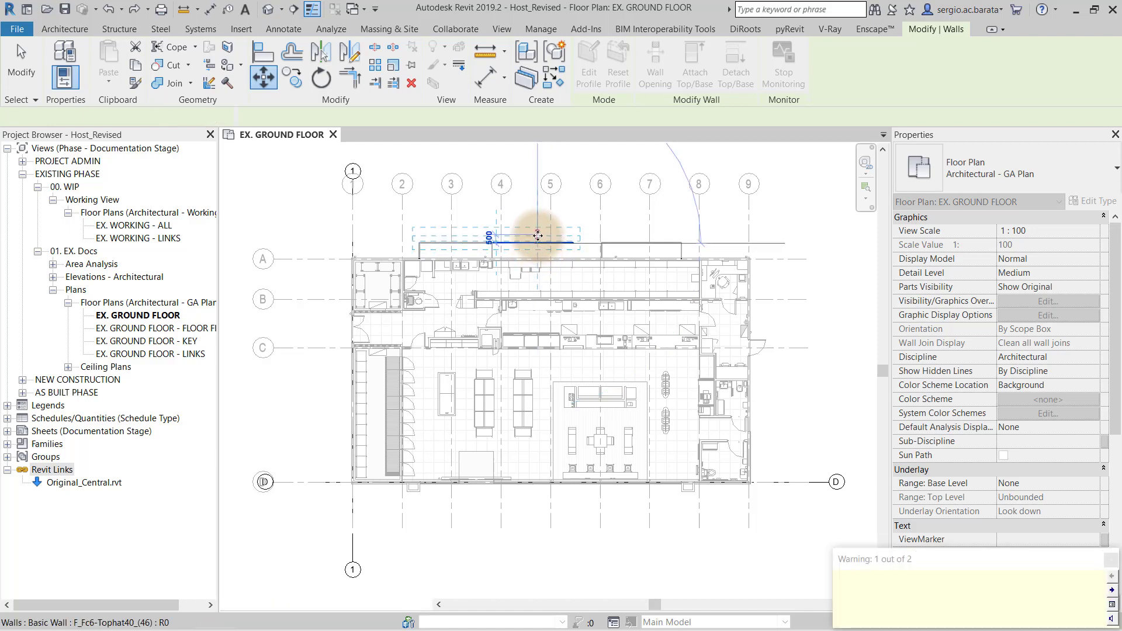